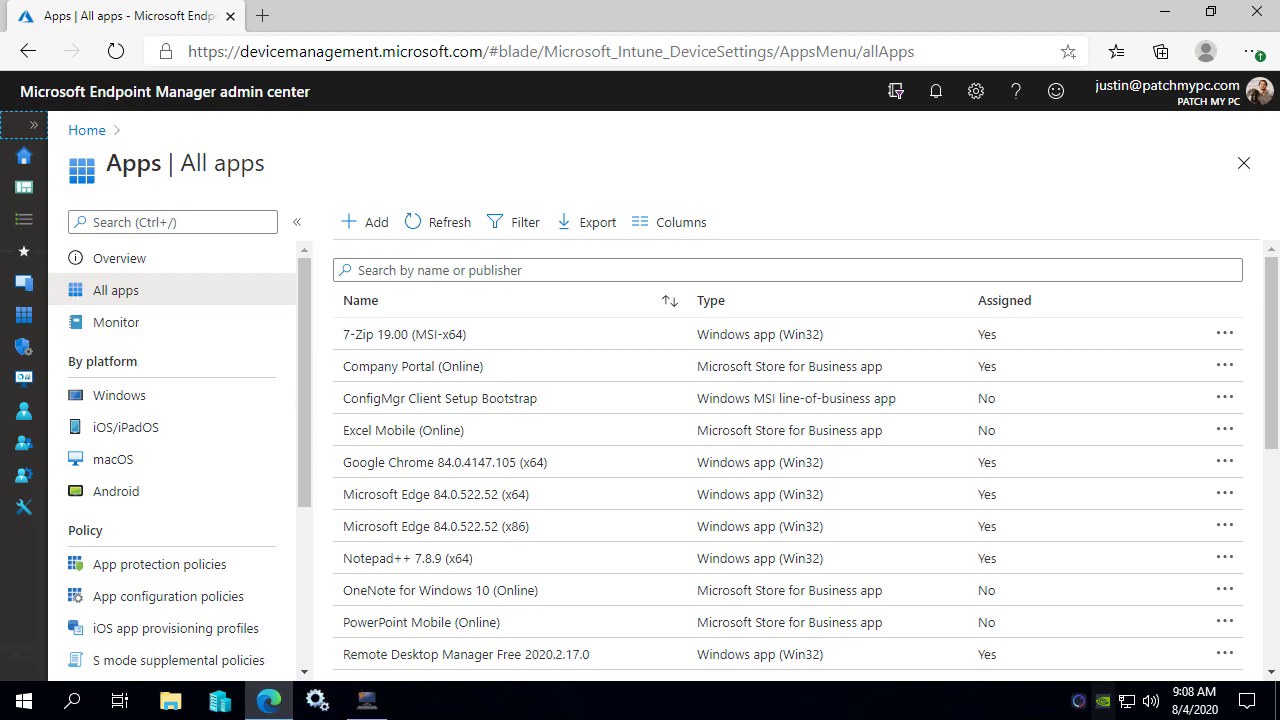
Step: Bring up Patch My PC Publishing Settings on the Intune Apps tab and reposition its window
click(370, 703)
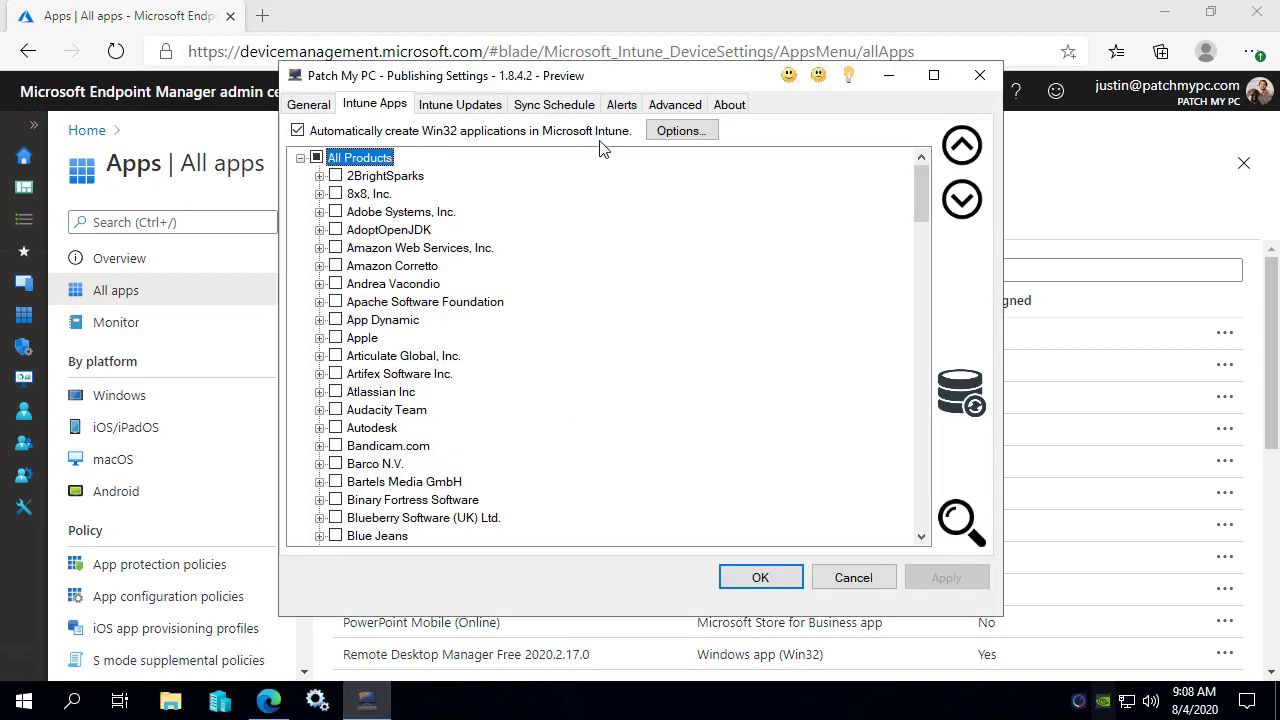
drag(600, 85, 738, 128)
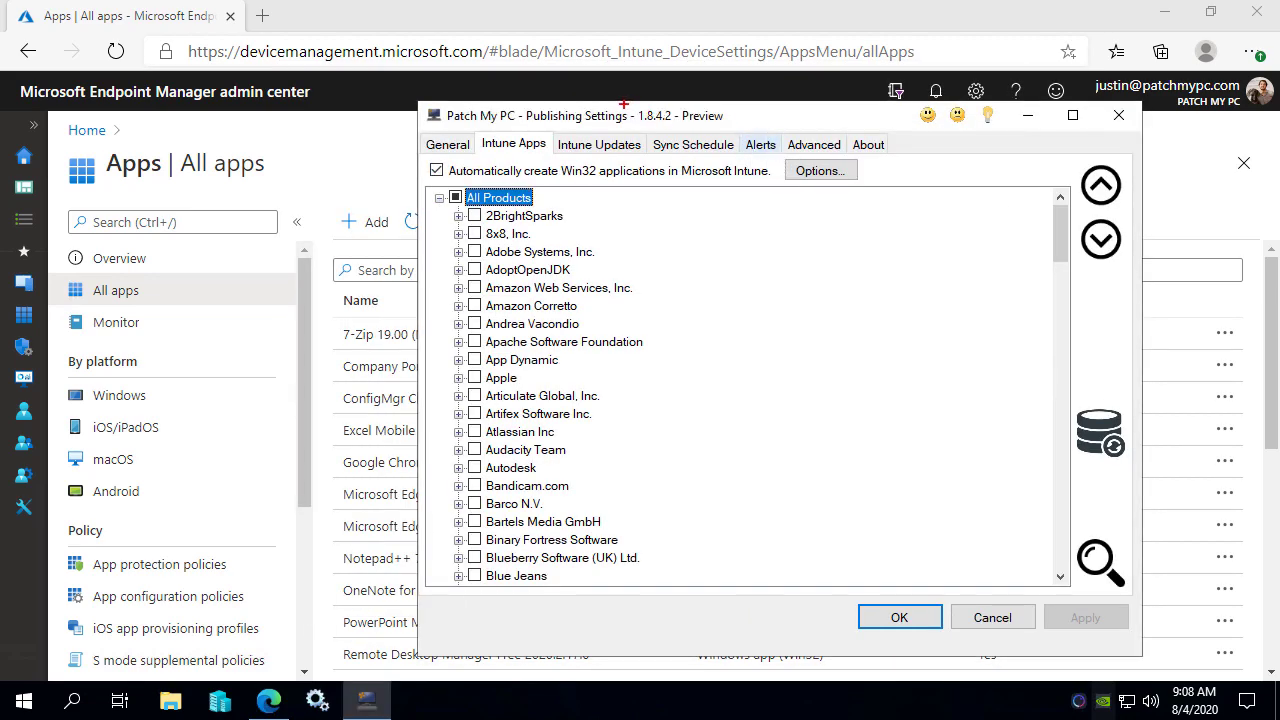
mouse_move(622, 102)
mouse_down()
mouse_move(682, 112)
mouse_move(548, 42)
mouse_up()
drag(554, 127, 648, 159)
key(Escape)
click(533, 146)
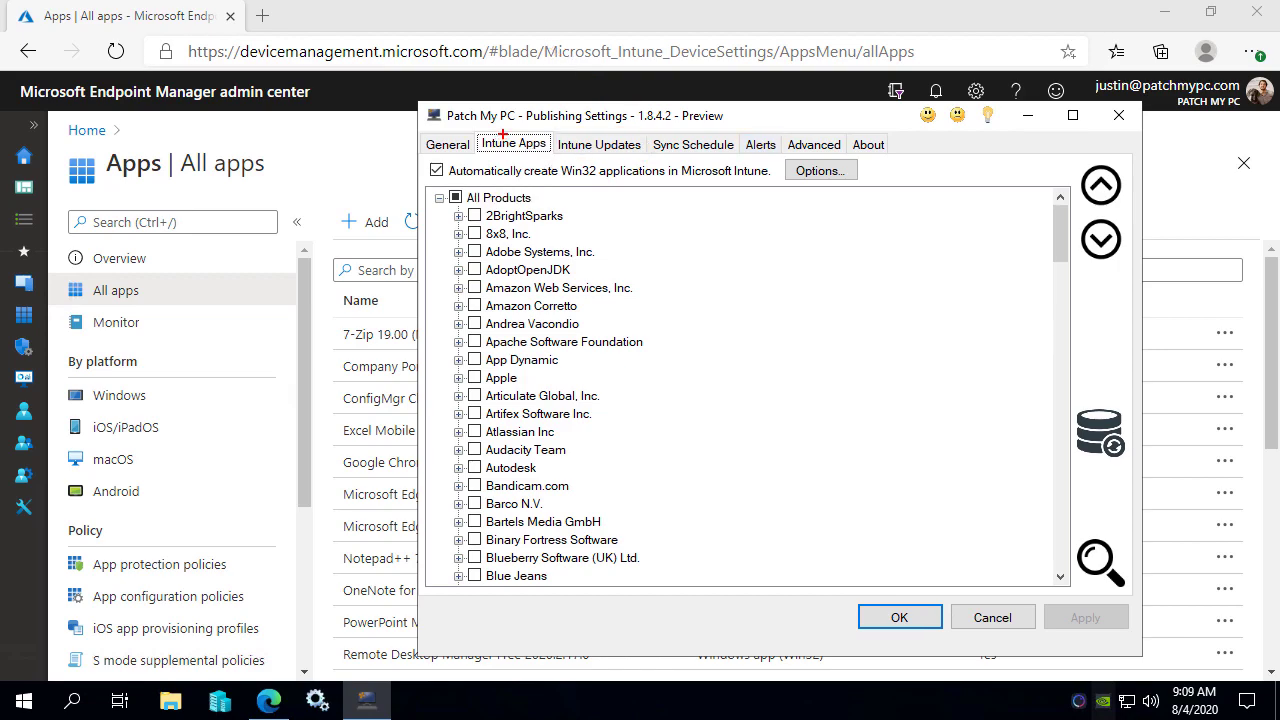
drag(500, 134, 474, 65)
key(Escape)
Step: Open 7-Zip 19.00 (MSI-x64) from All apps and scroll through its Properties app information
click(356, 166)
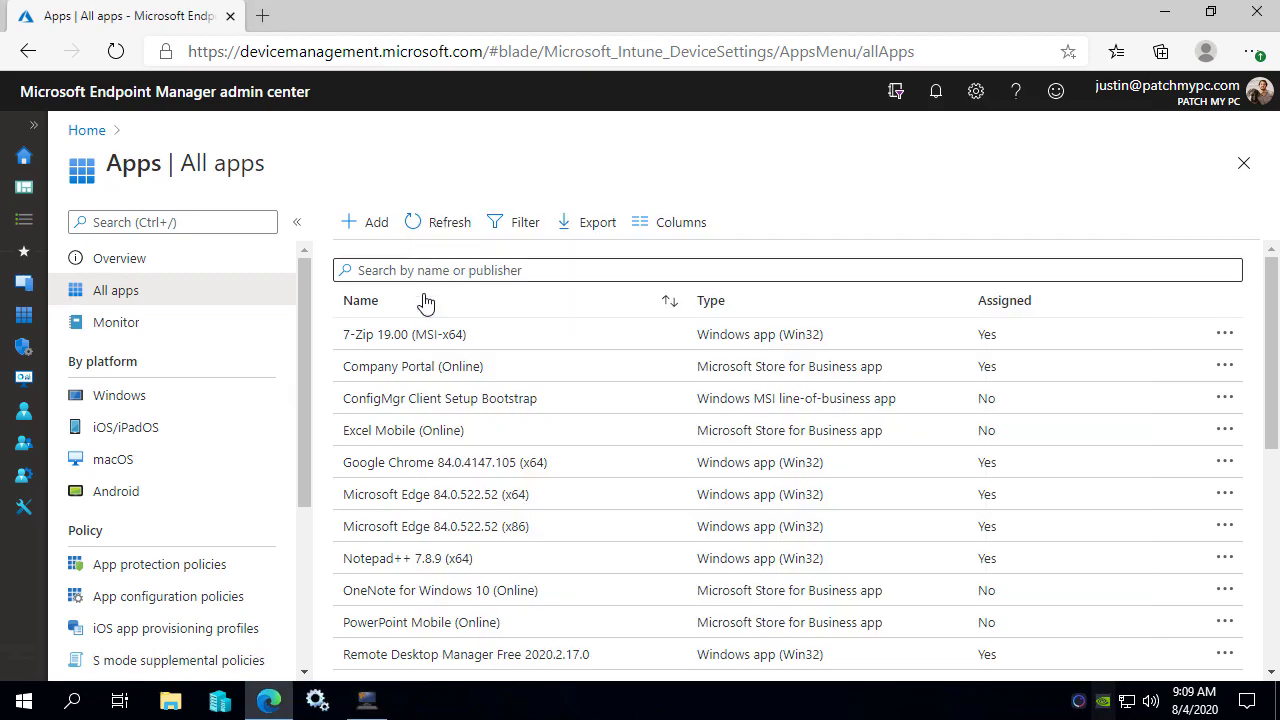
click(428, 344)
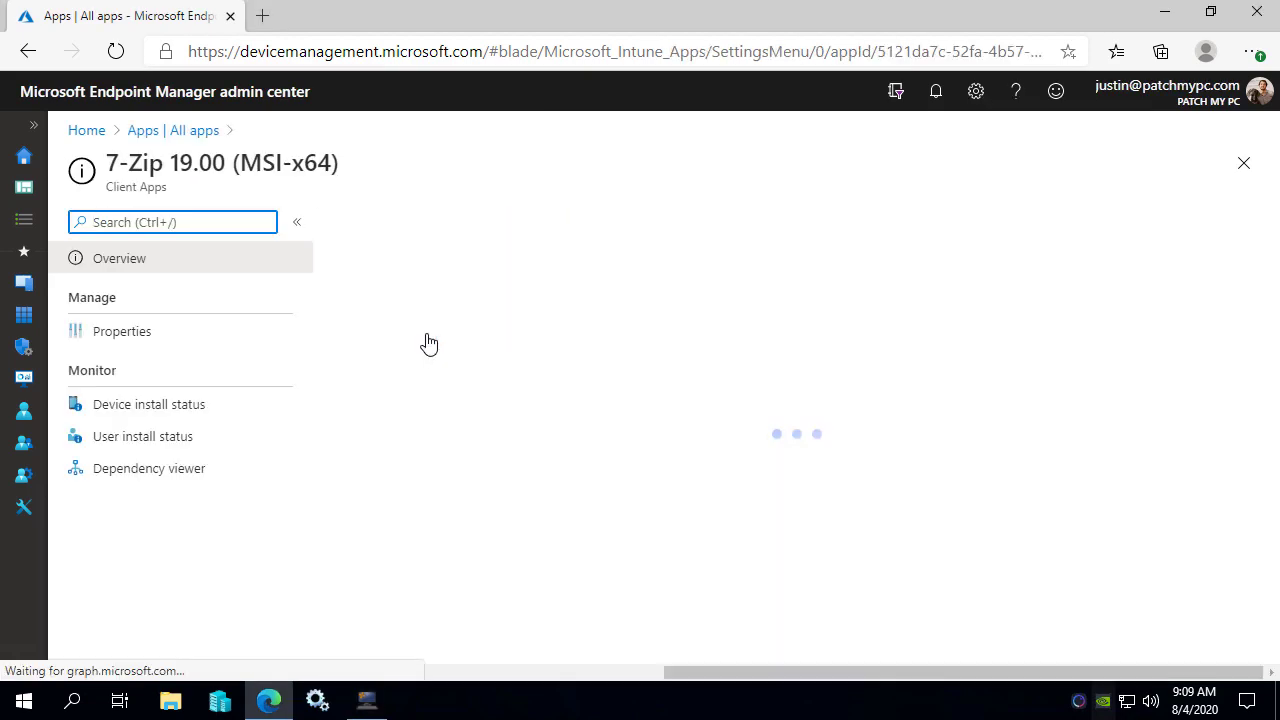
click(264, 337)
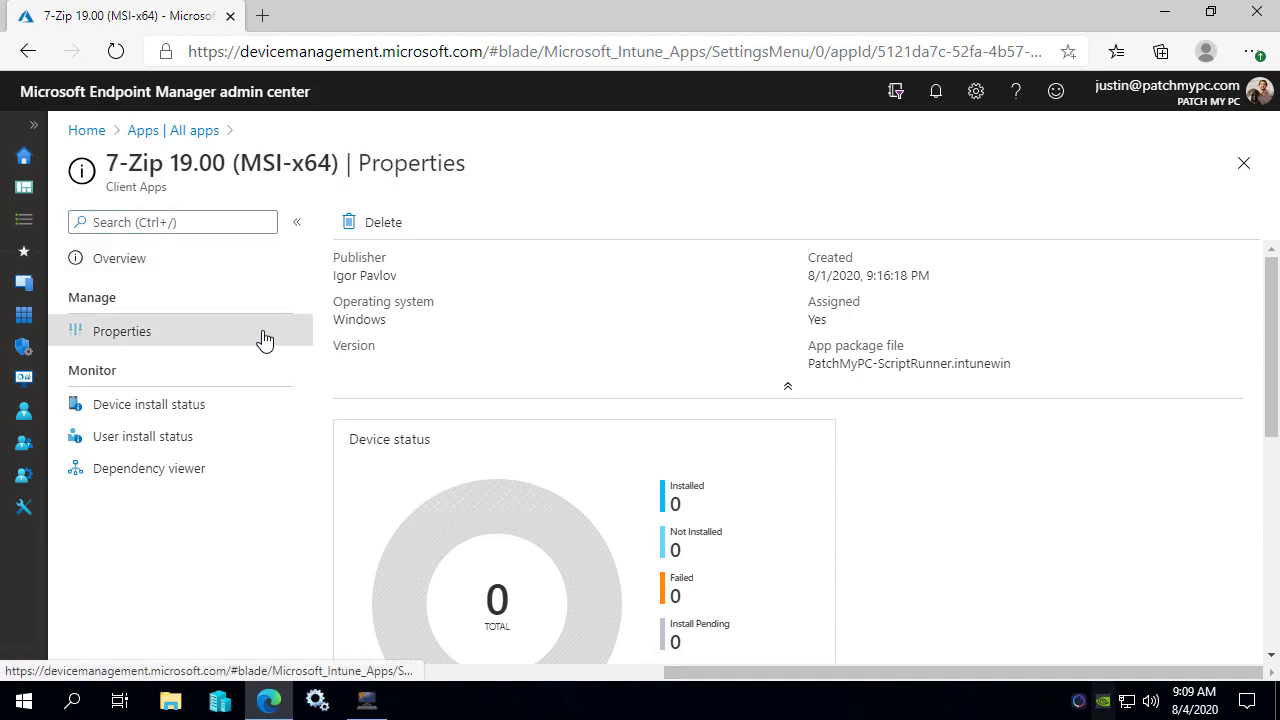
scroll(715, 420, down, 2)
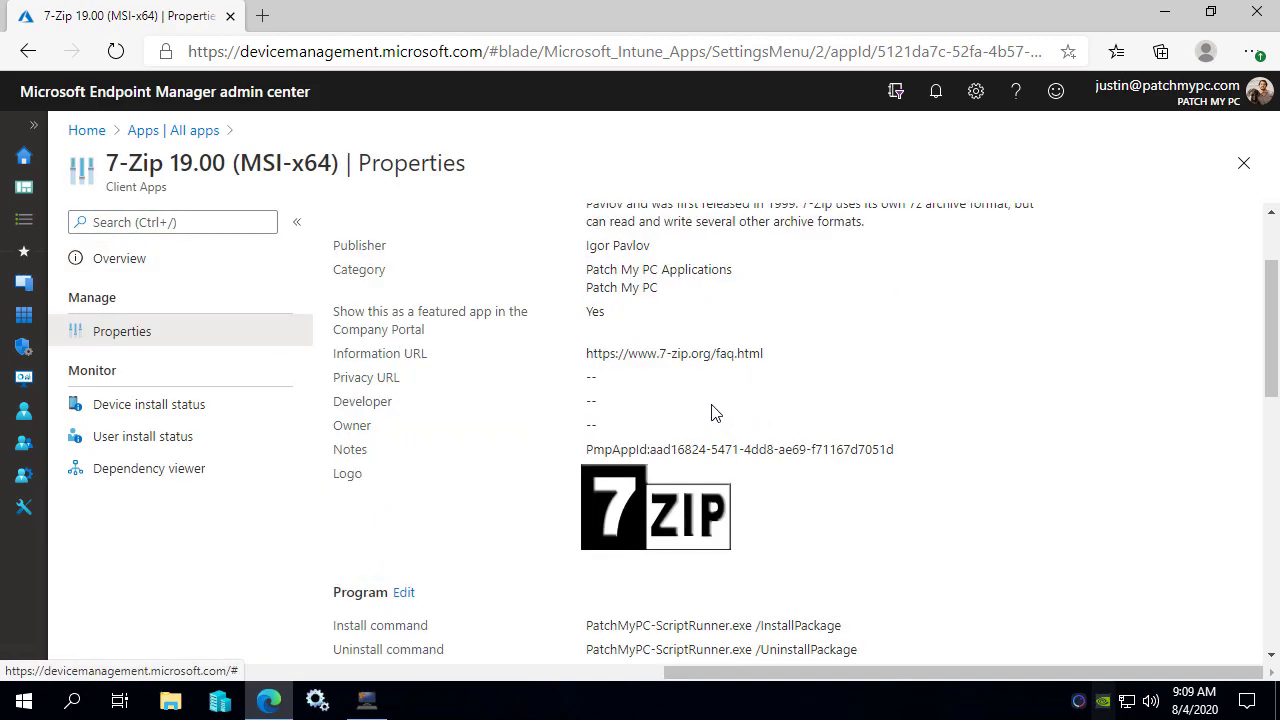
scroll(715, 418, down, 1)
scroll(710, 421, up, 1)
scroll(706, 420, up, 2)
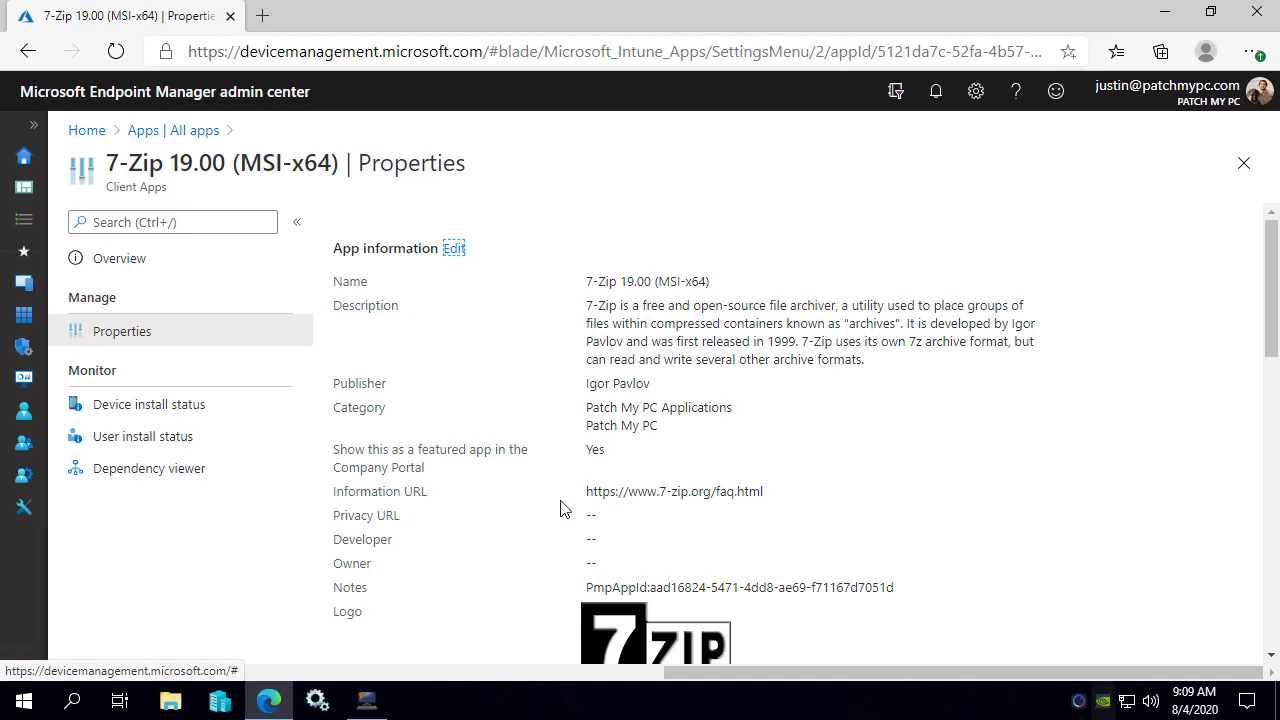
Step: Search the product list for '7-z' and show options for 7-Zip (x64) - MSI Install
click(367, 700)
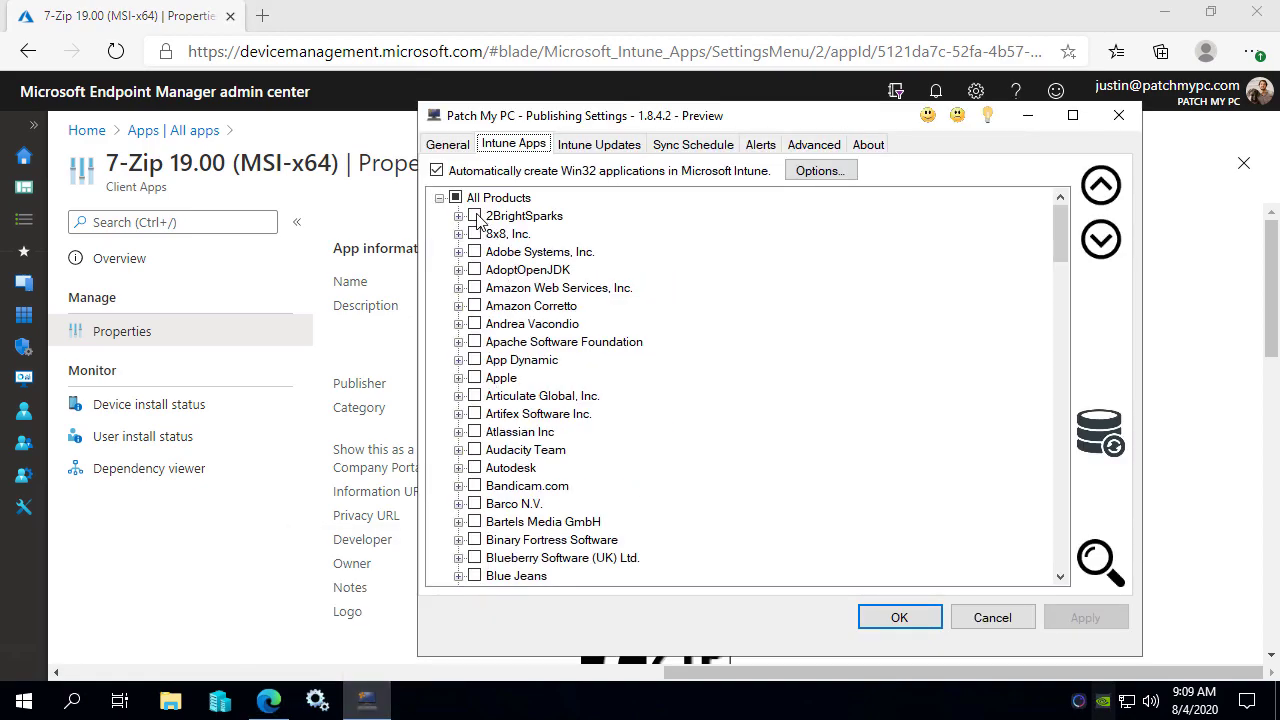
key(ctrl+f)
text(7-z)
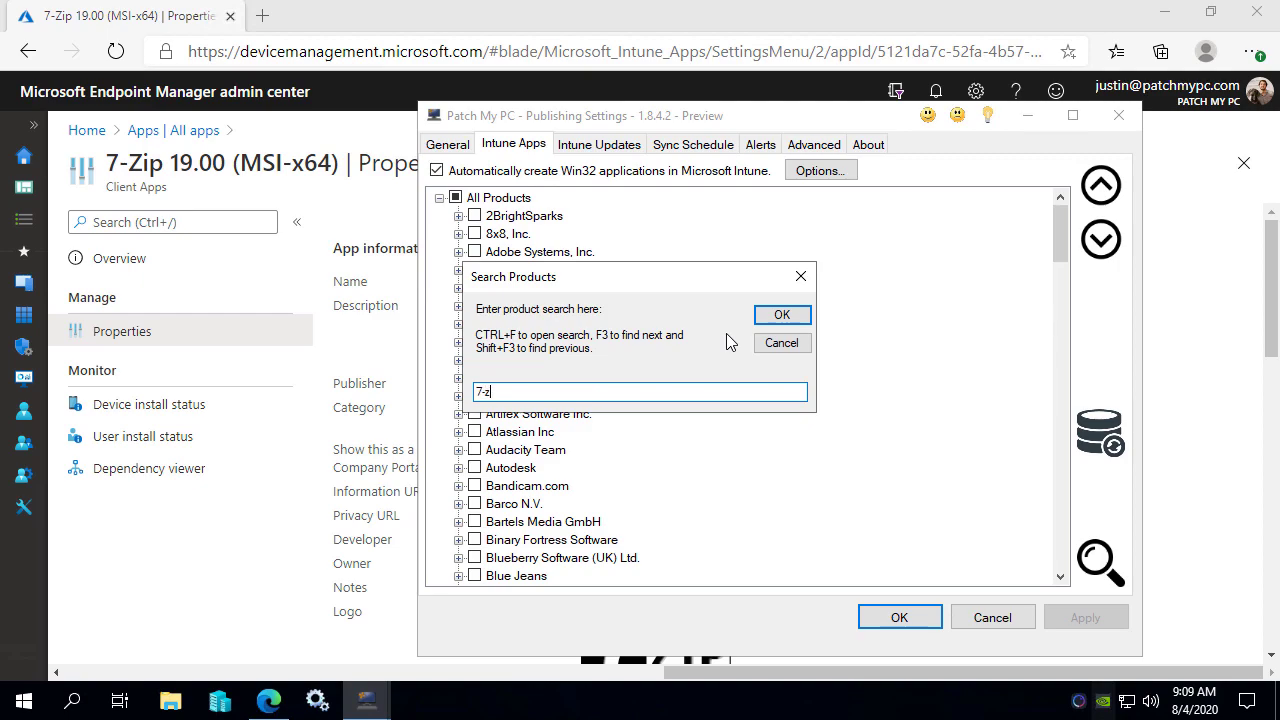
key(Return)
scroll(750, 365, down, 3)
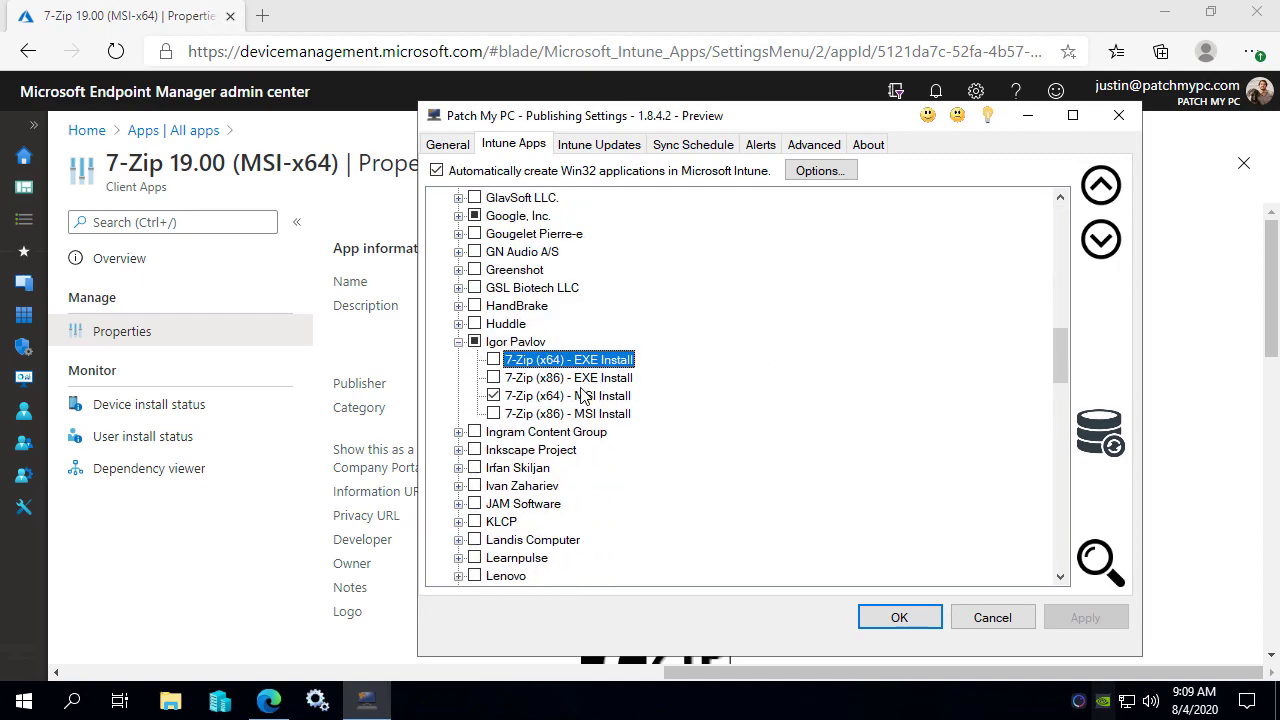
right_click(574, 396)
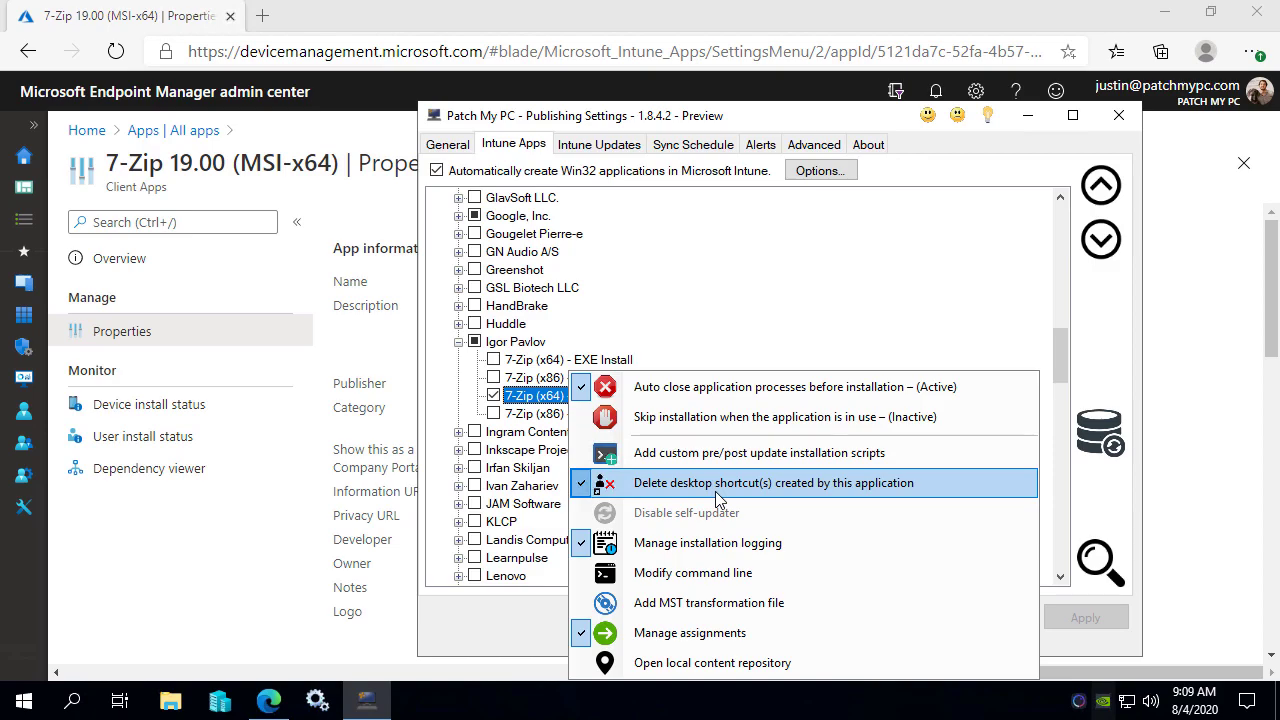
Step: On the Intune Updates tab, search '7-' and show options for the 7-Zip (x64) - MSI Install update
click(617, 148)
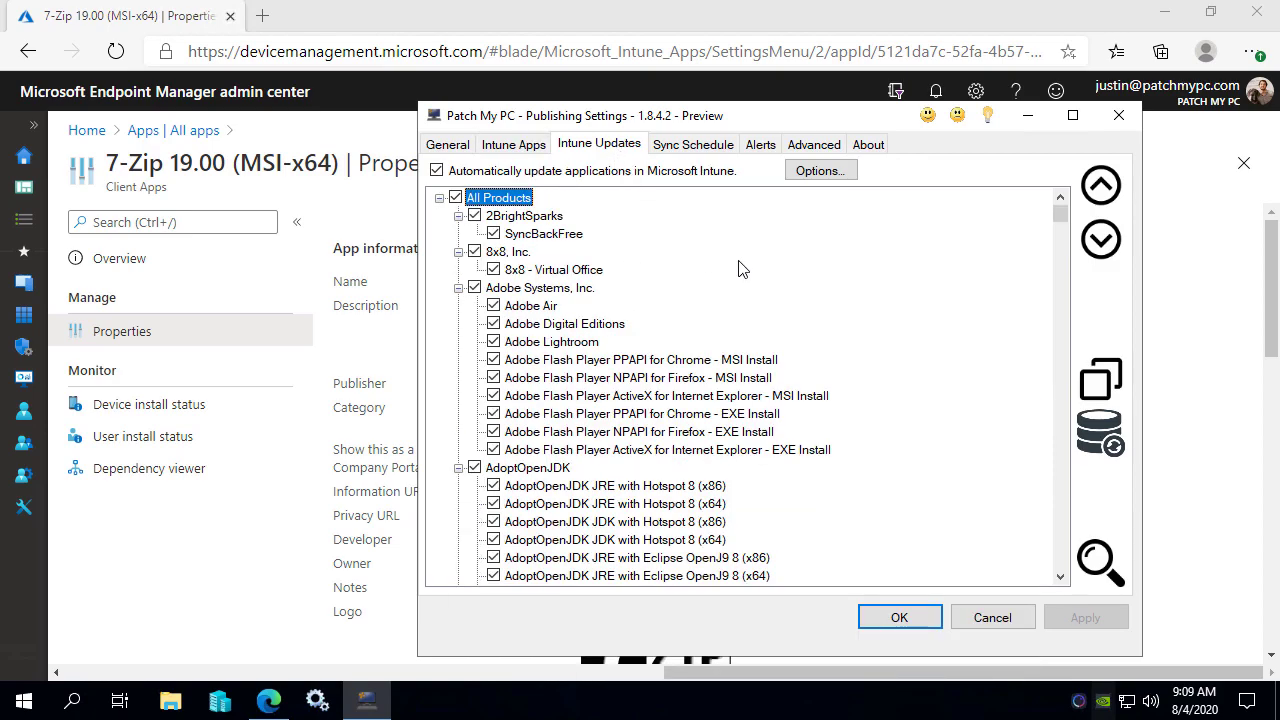
key(ctrl+f)
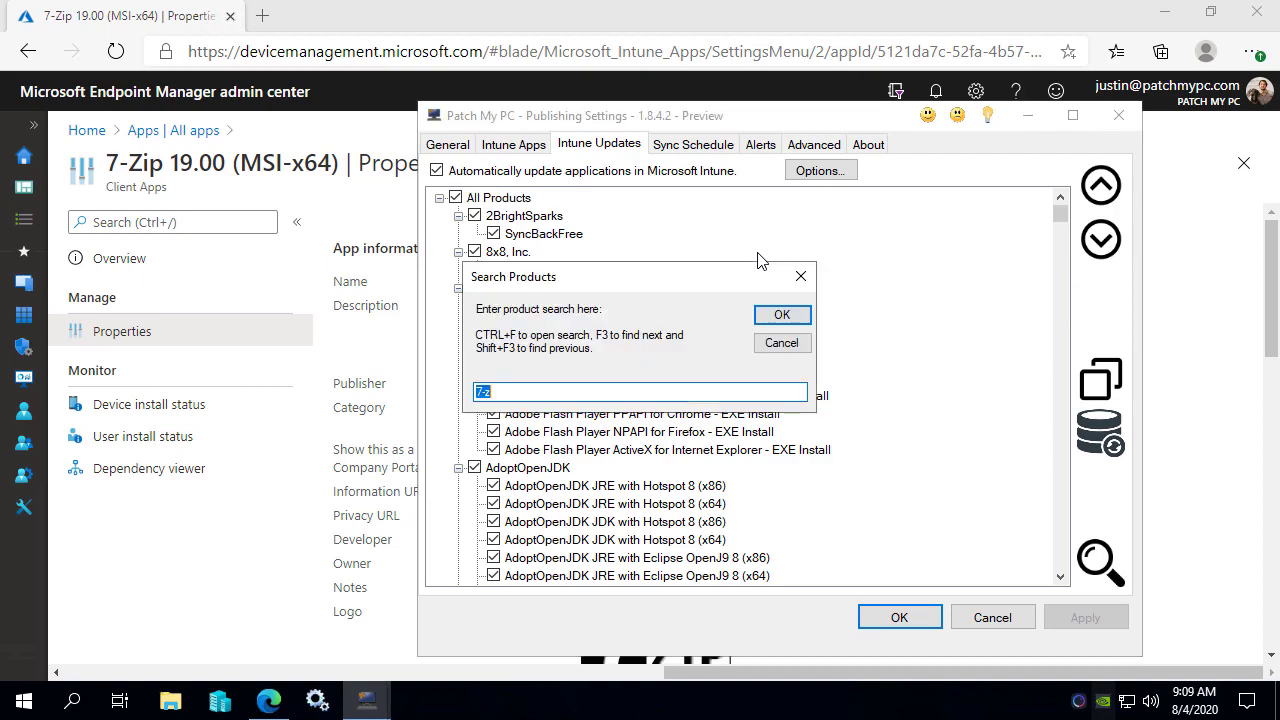
text(7-)
key(Return)
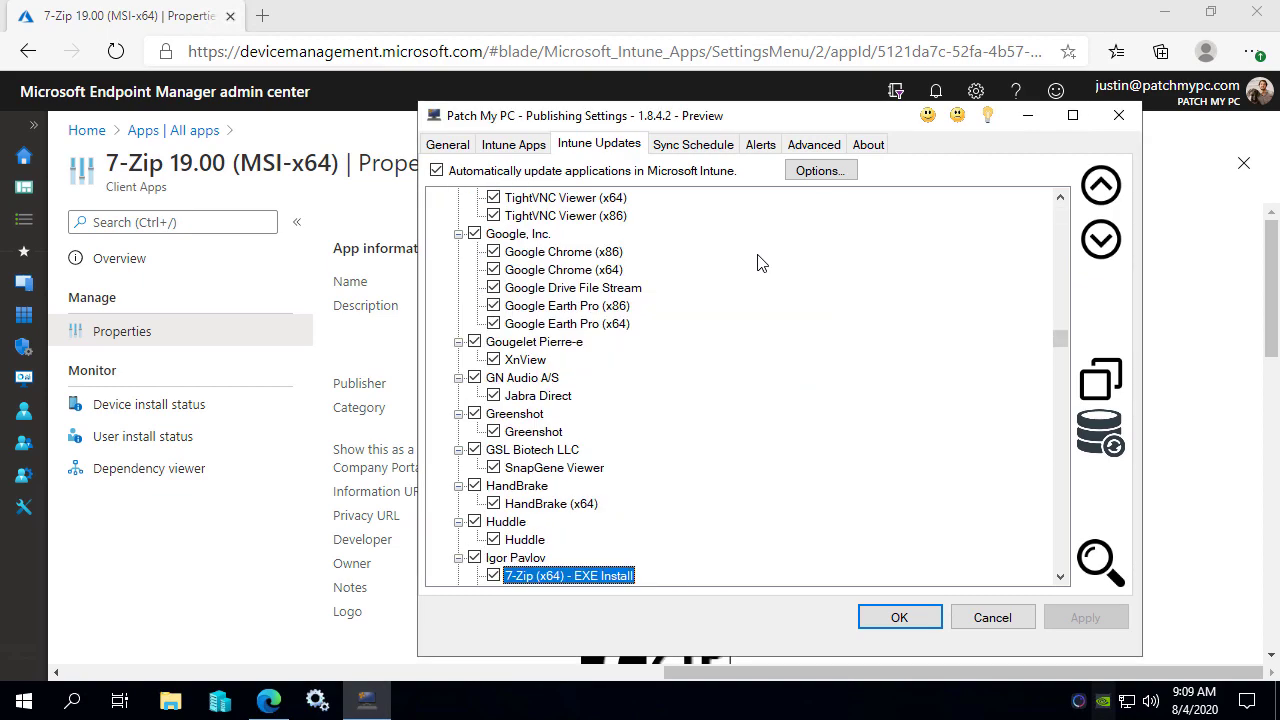
scroll(760, 263, down, 2)
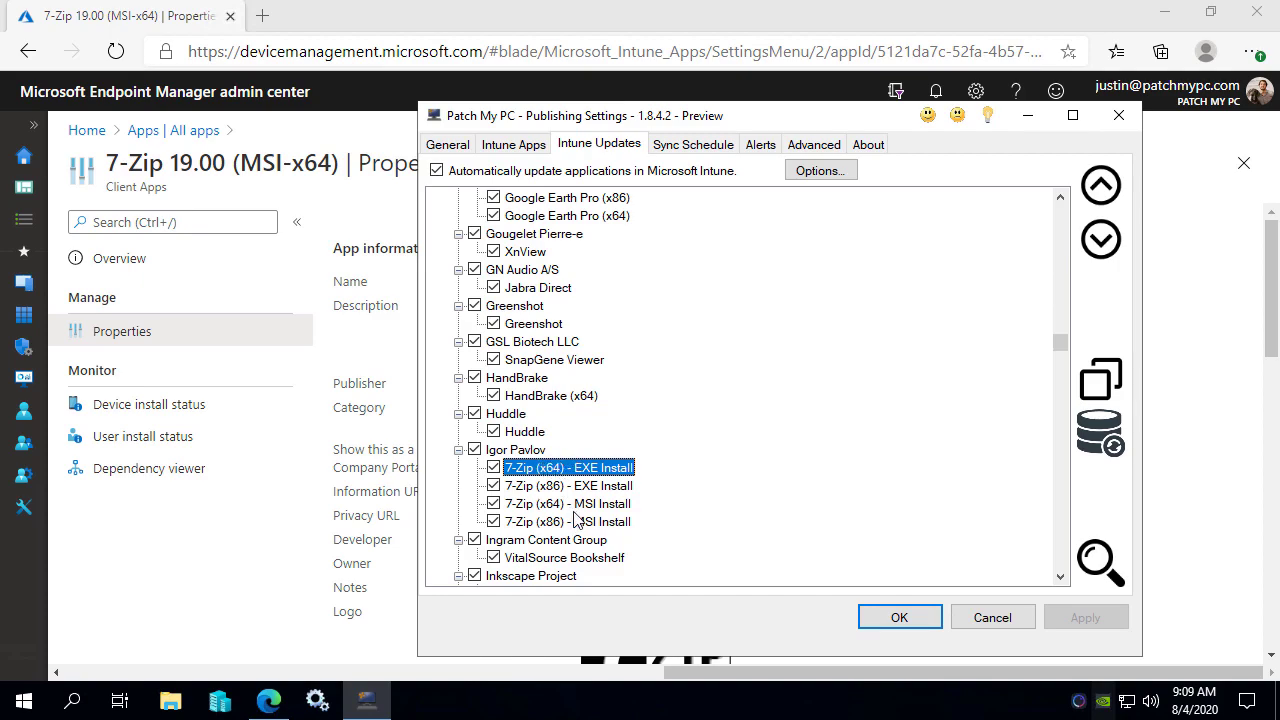
click(572, 508)
scroll(572, 512, down, 5)
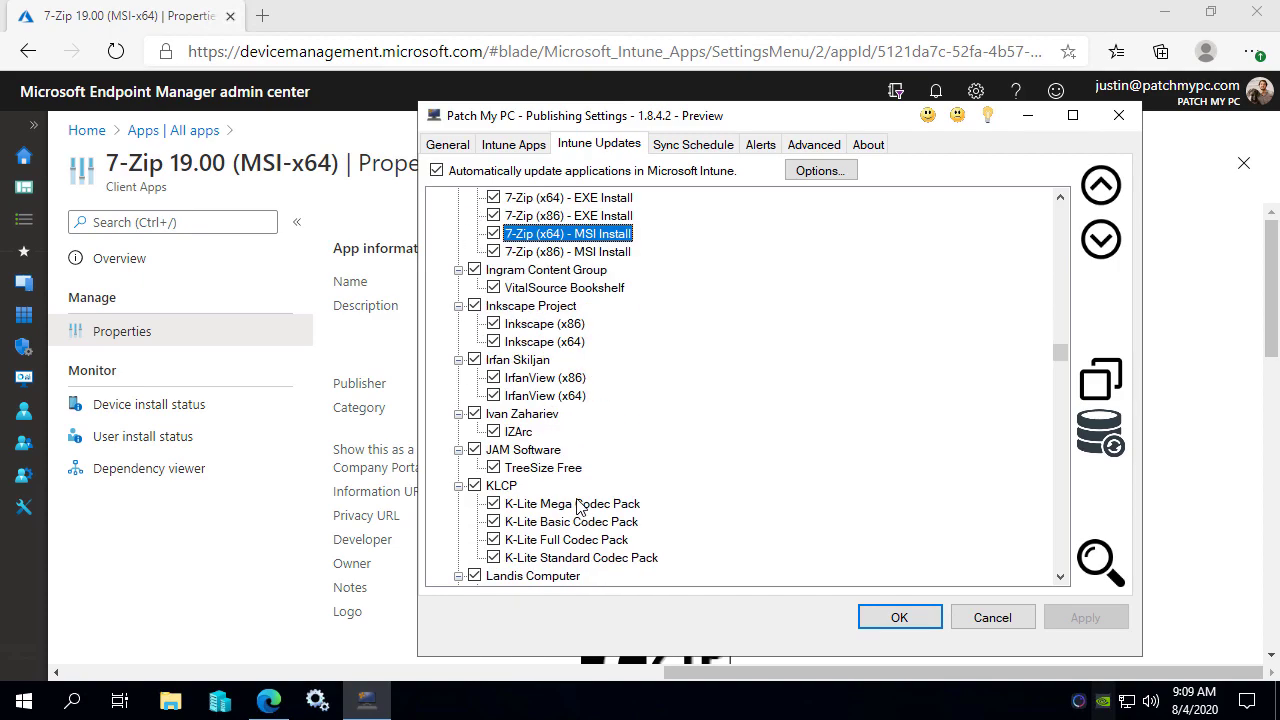
right_click(575, 240)
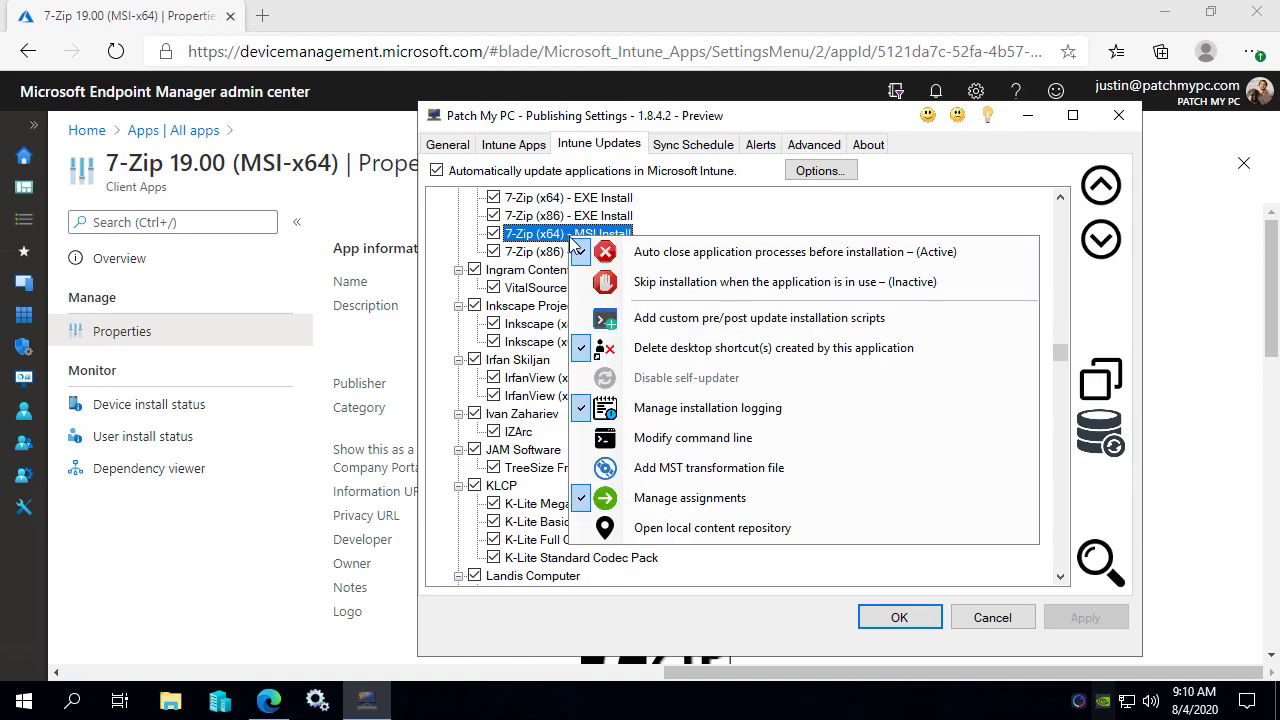
Step: Browse the Intune Apps and Intune Updates product lists, then view the Sync Schedule tab
click(590, 610)
click(531, 147)
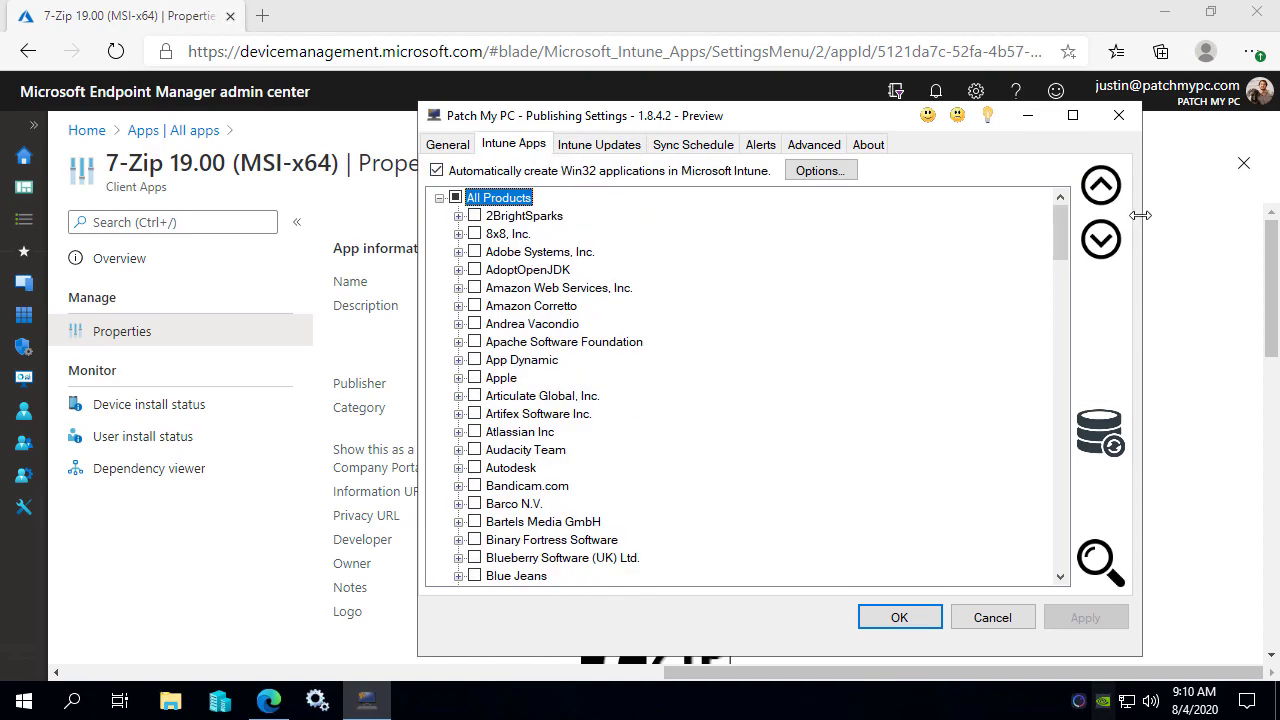
drag(1064, 241, 1062, 330)
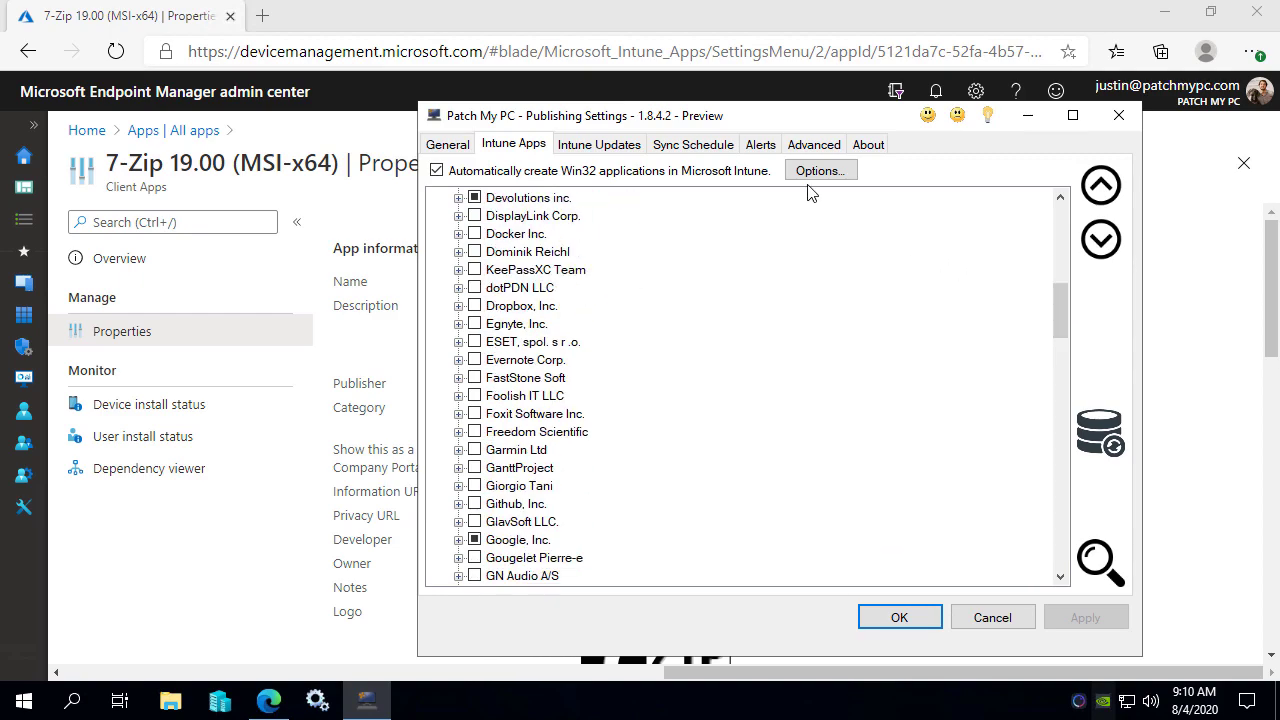
click(628, 150)
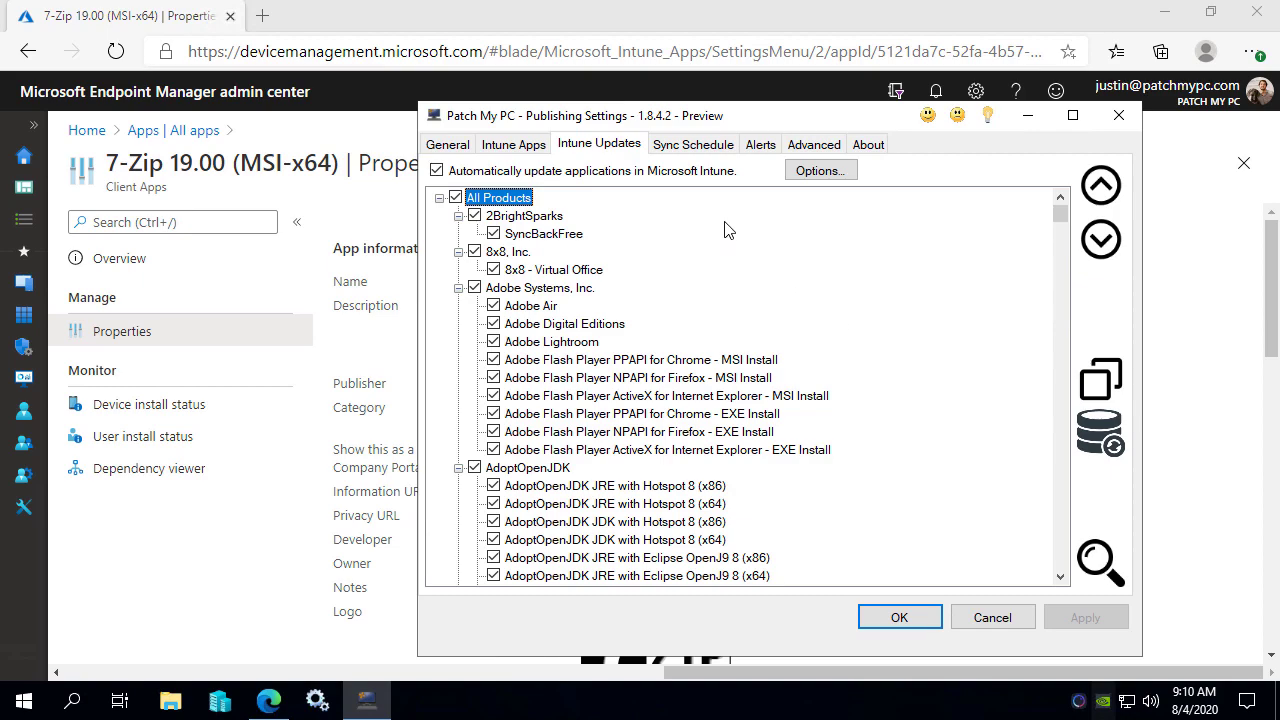
click(606, 146)
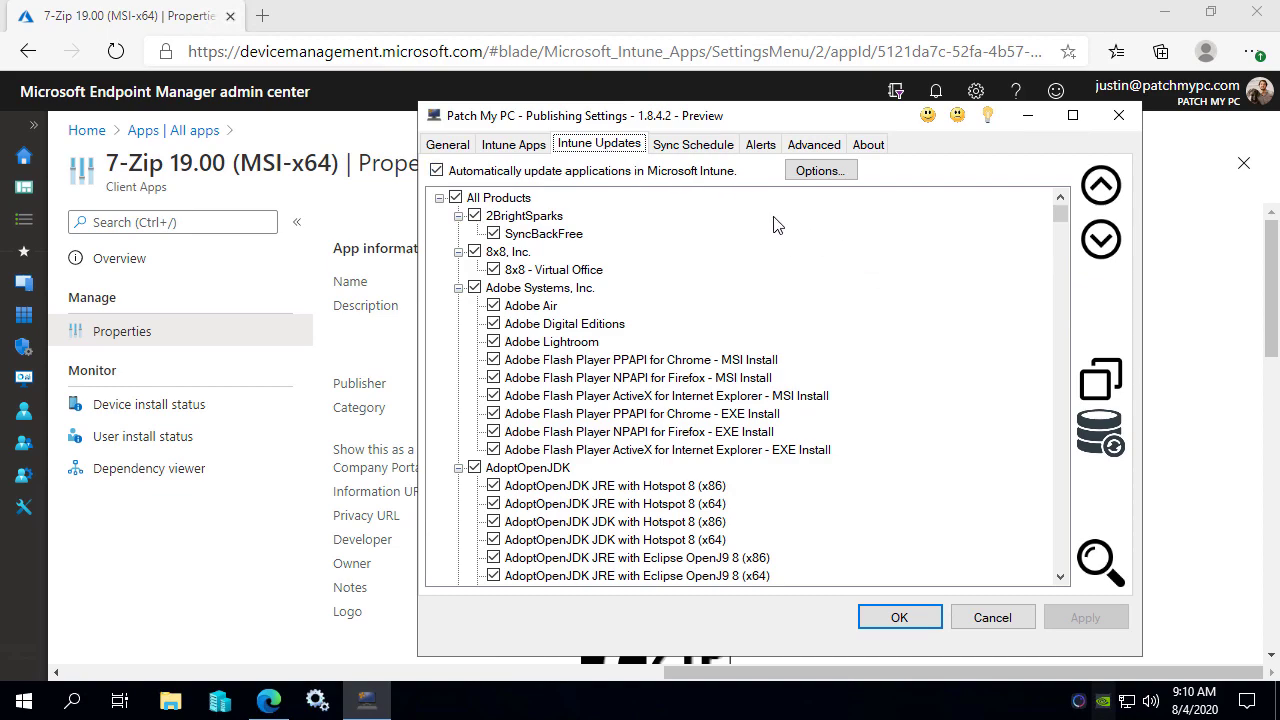
click(707, 148)
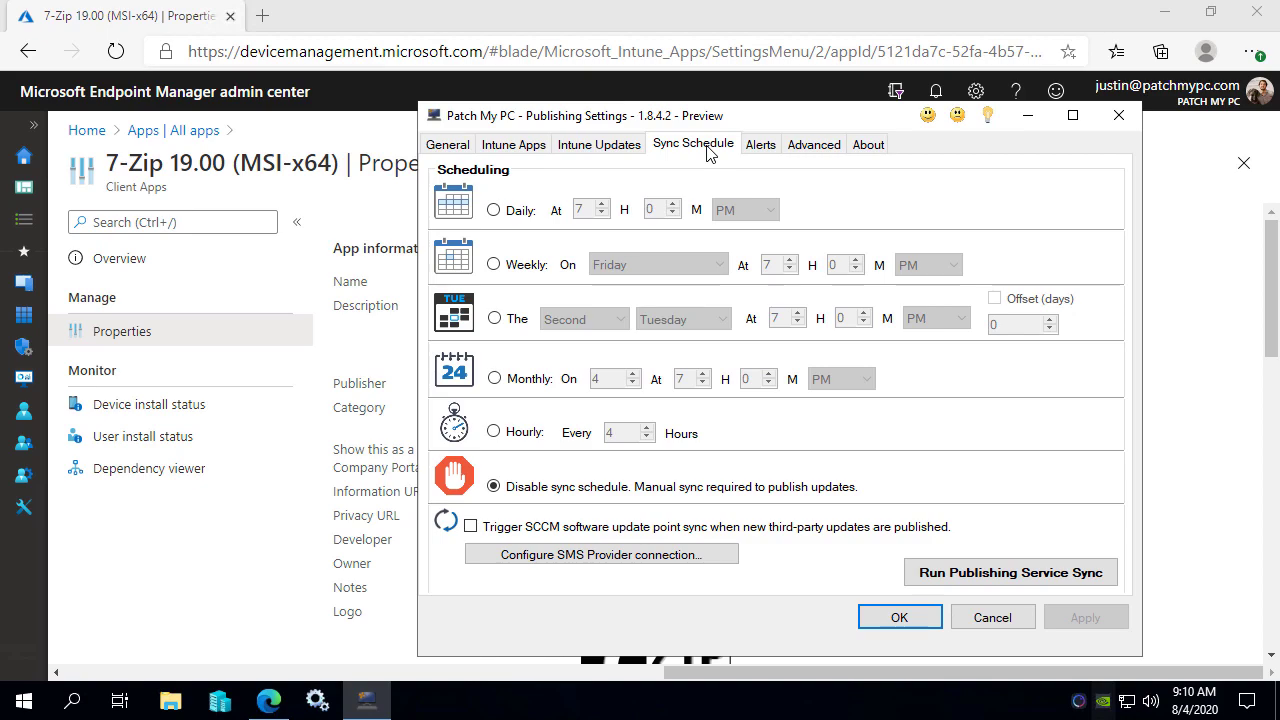
Step: Return to the full apps list, search it for '7-zip', and annotate the results
click(213, 571)
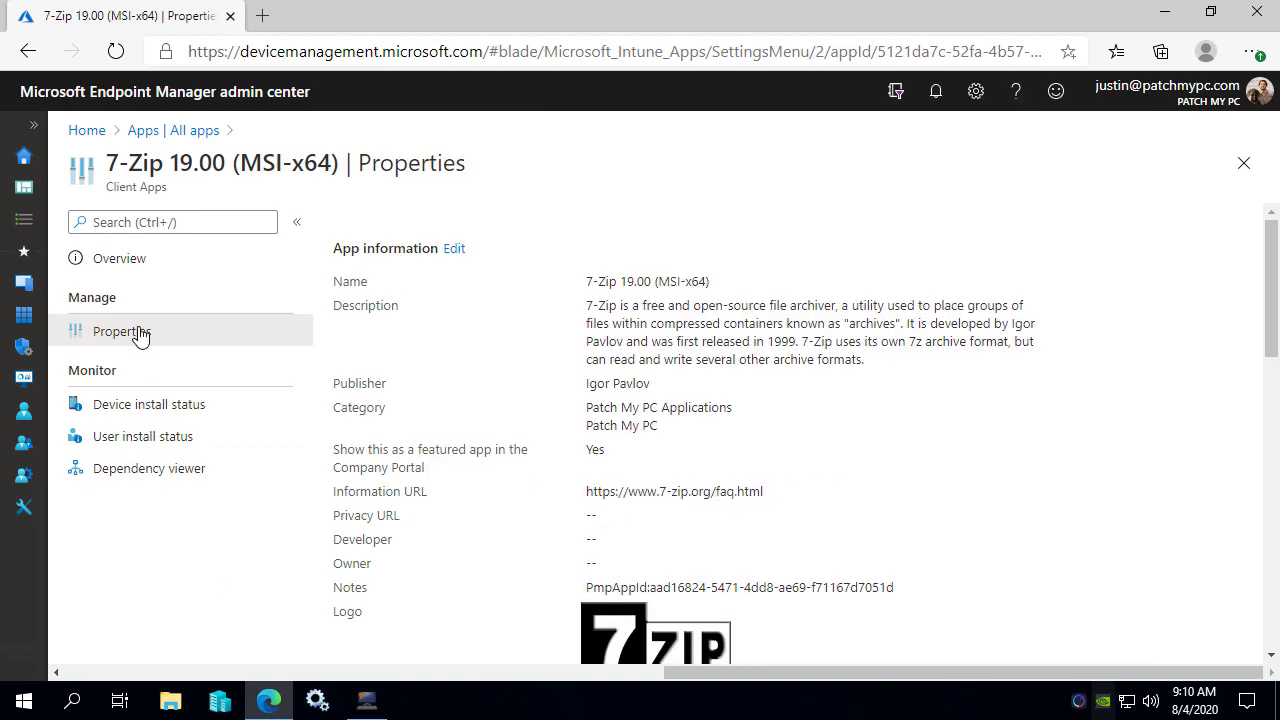
click(200, 131)
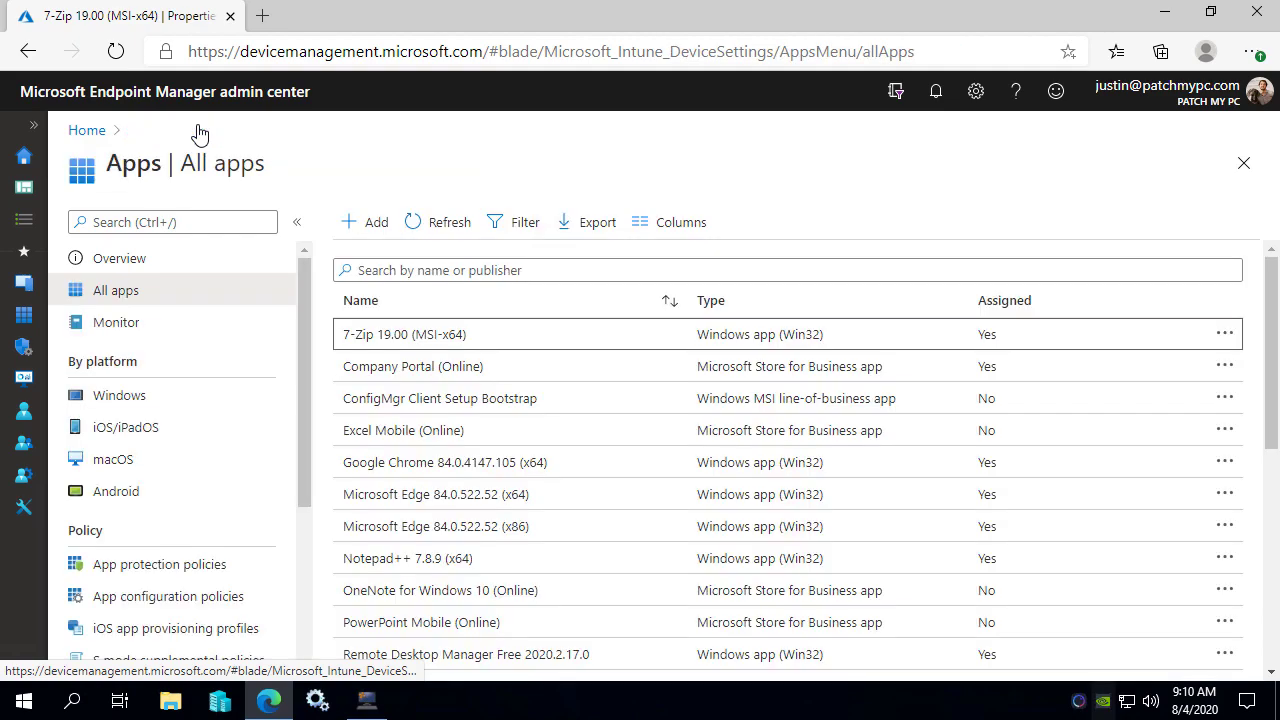
click(462, 277)
text(7-zip)
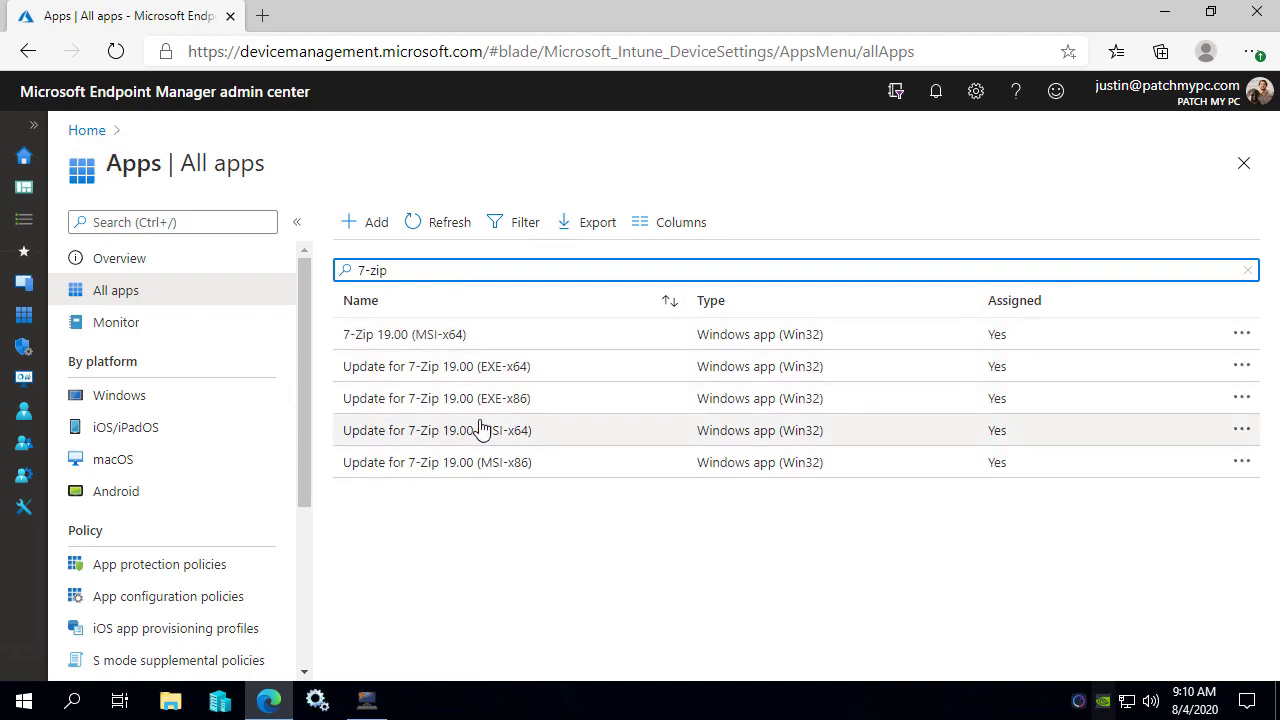
drag(338, 329, 282, 294)
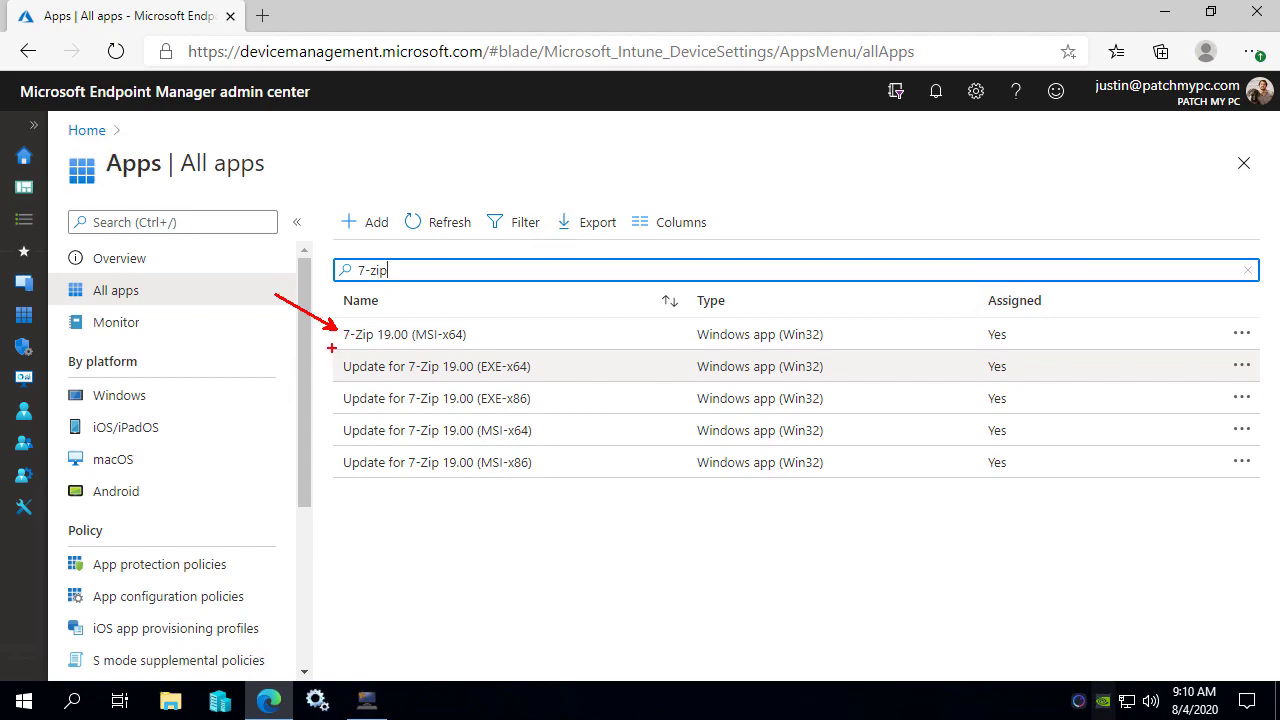
mouse_move(332, 349)
mouse_down()
mouse_move(464, 383)
mouse_move(550, 452)
mouse_move(554, 483)
mouse_up()
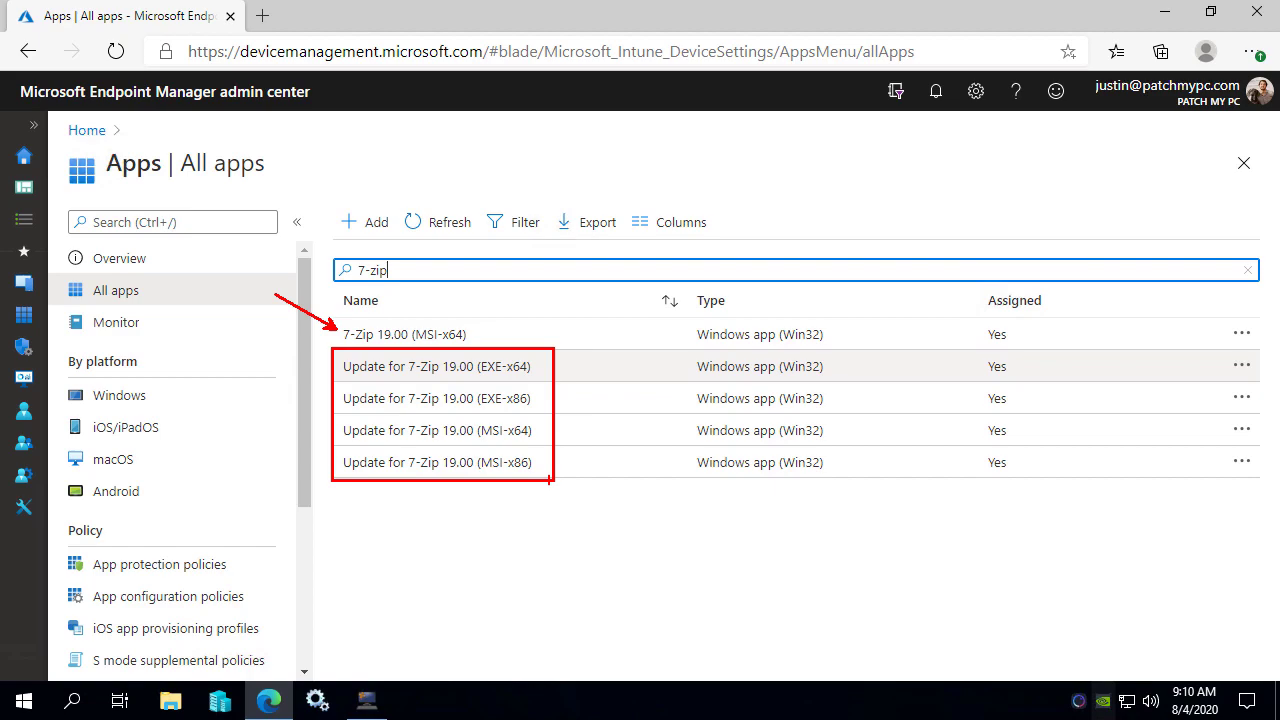
key(Escape)
Step: Search '7-z' instead and open Update for 7-Zip 19.00 (MSI-x64) down to Device status
key(BackSpace)
key(BackSpace)
key(BackSpace)
key(BackSpace)
key(BackSpace)
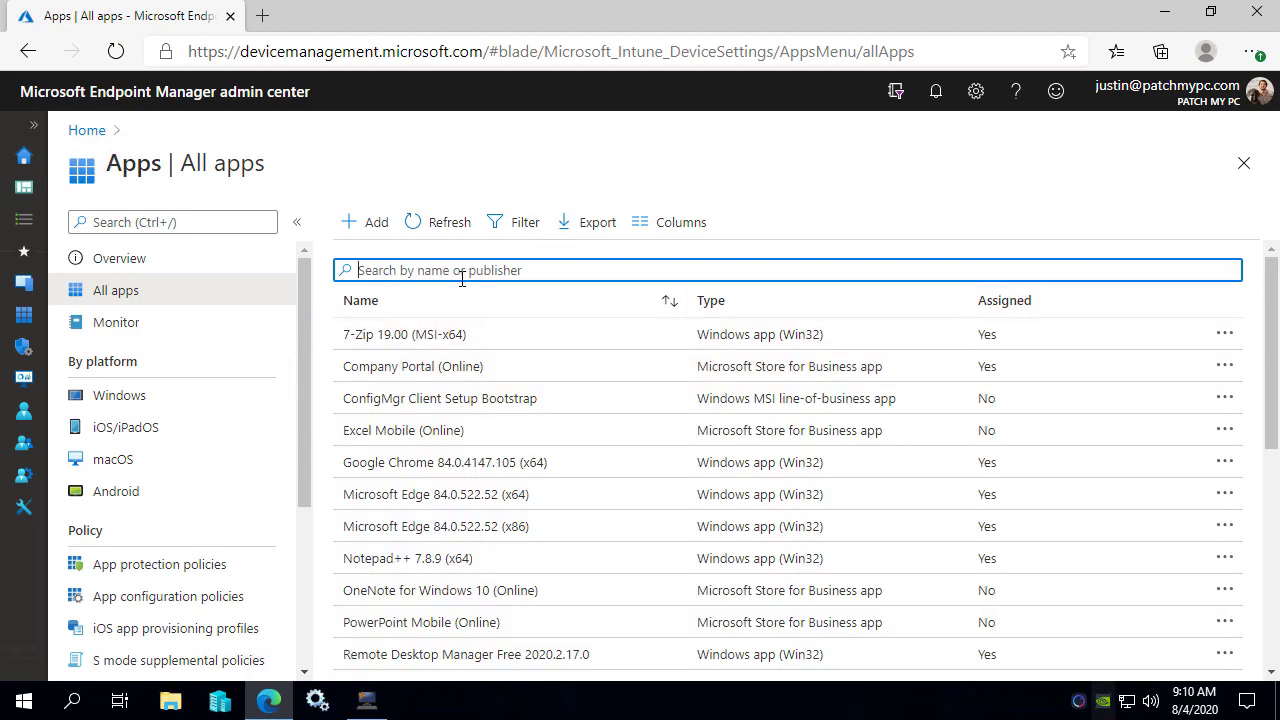
text(7-z)
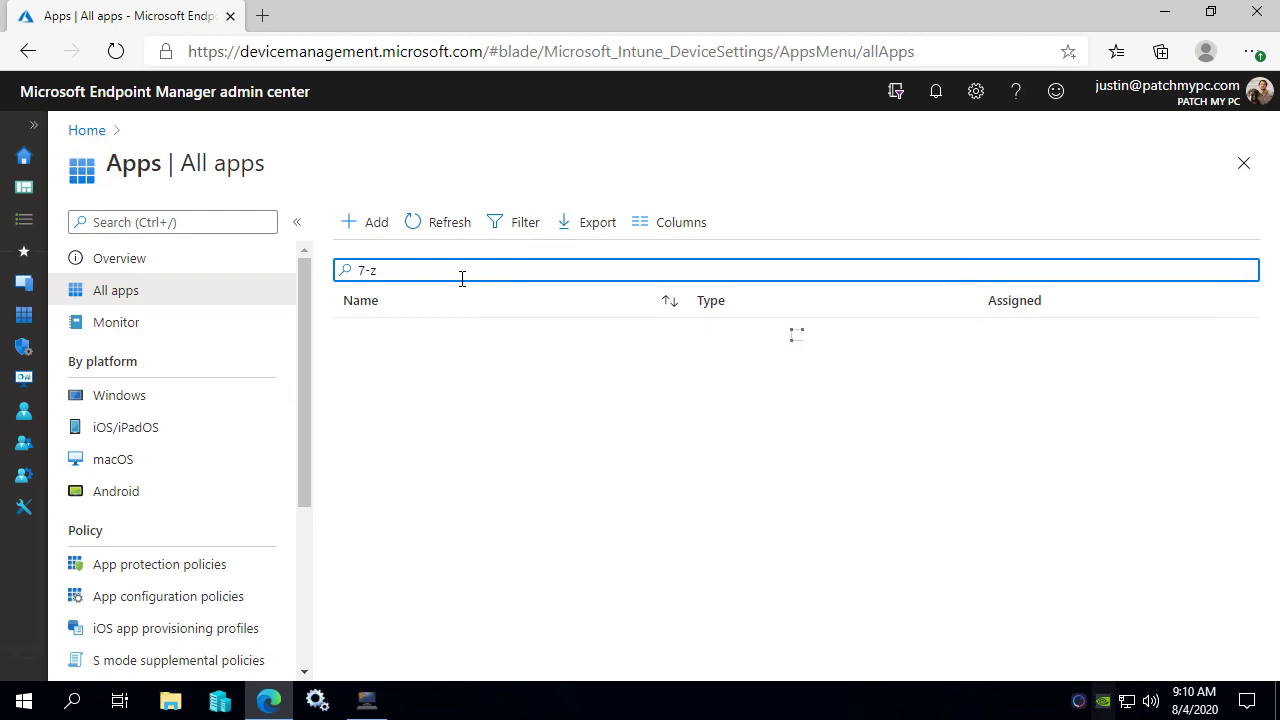
click(494, 432)
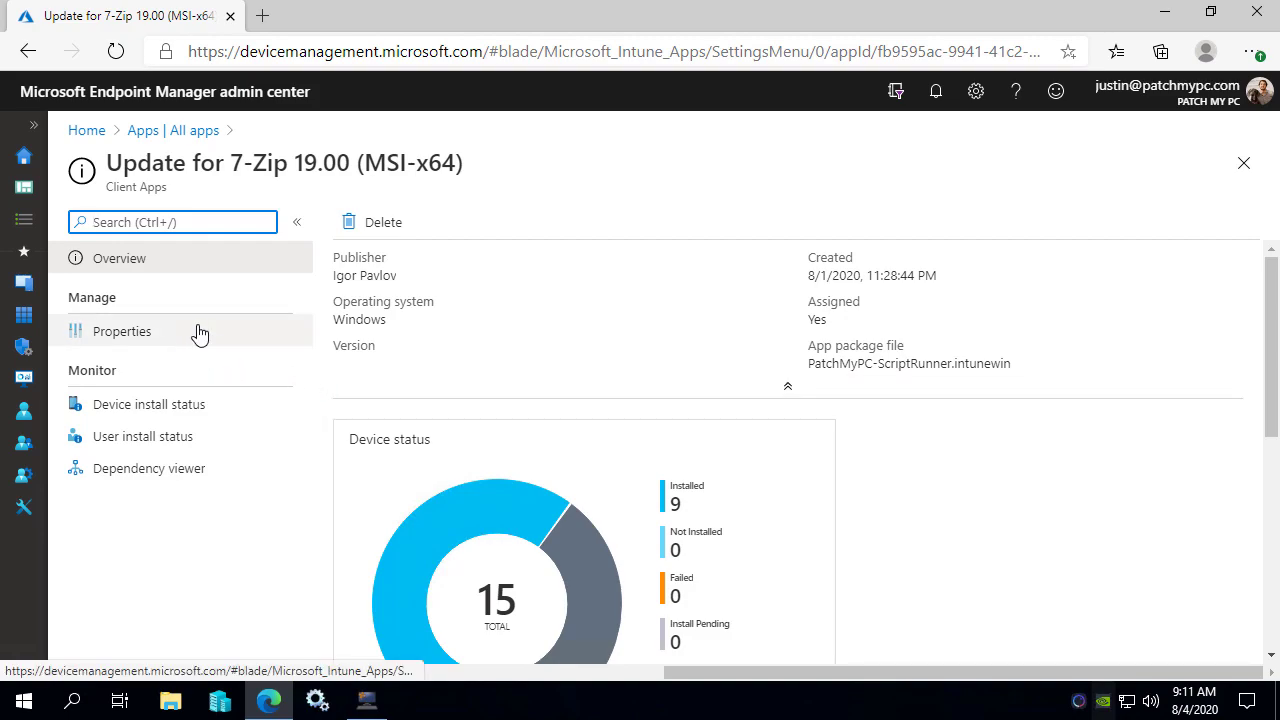
scroll(546, 363, down, 1)
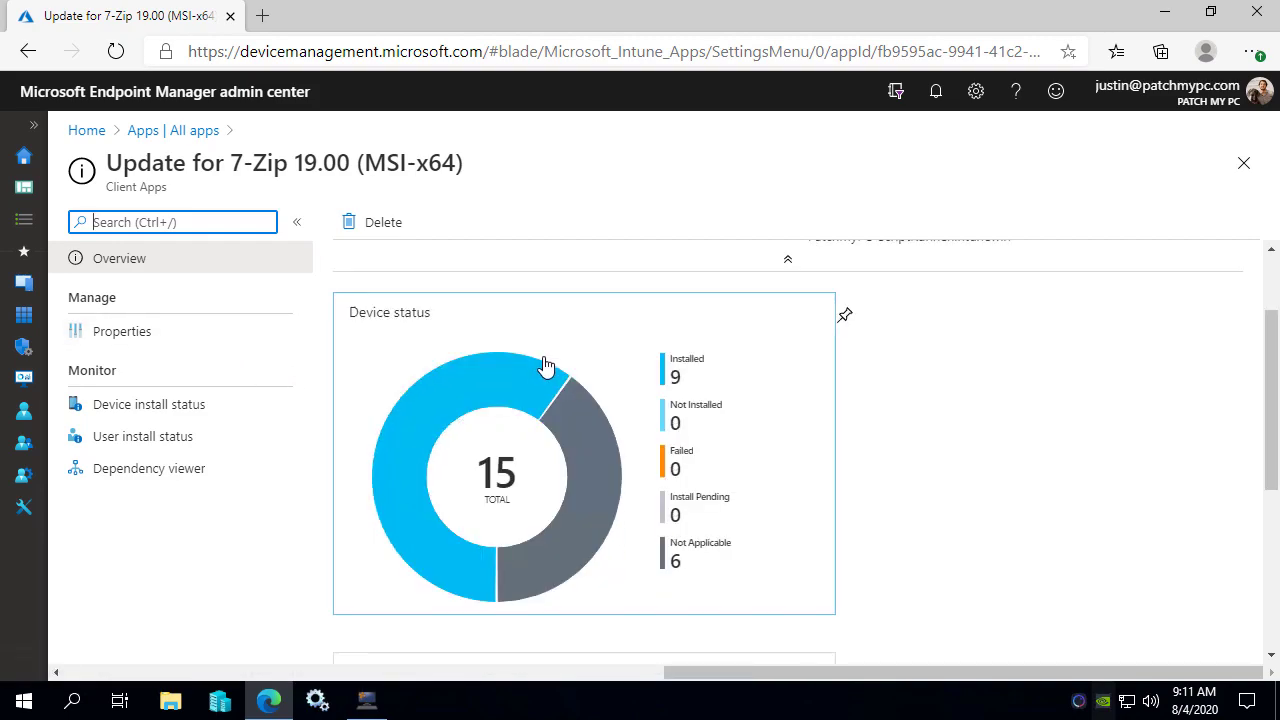
Step: Search '7-' on Intune Updates and open Manage assignments for 7-Zip (x64) - MSI Install
click(364, 705)
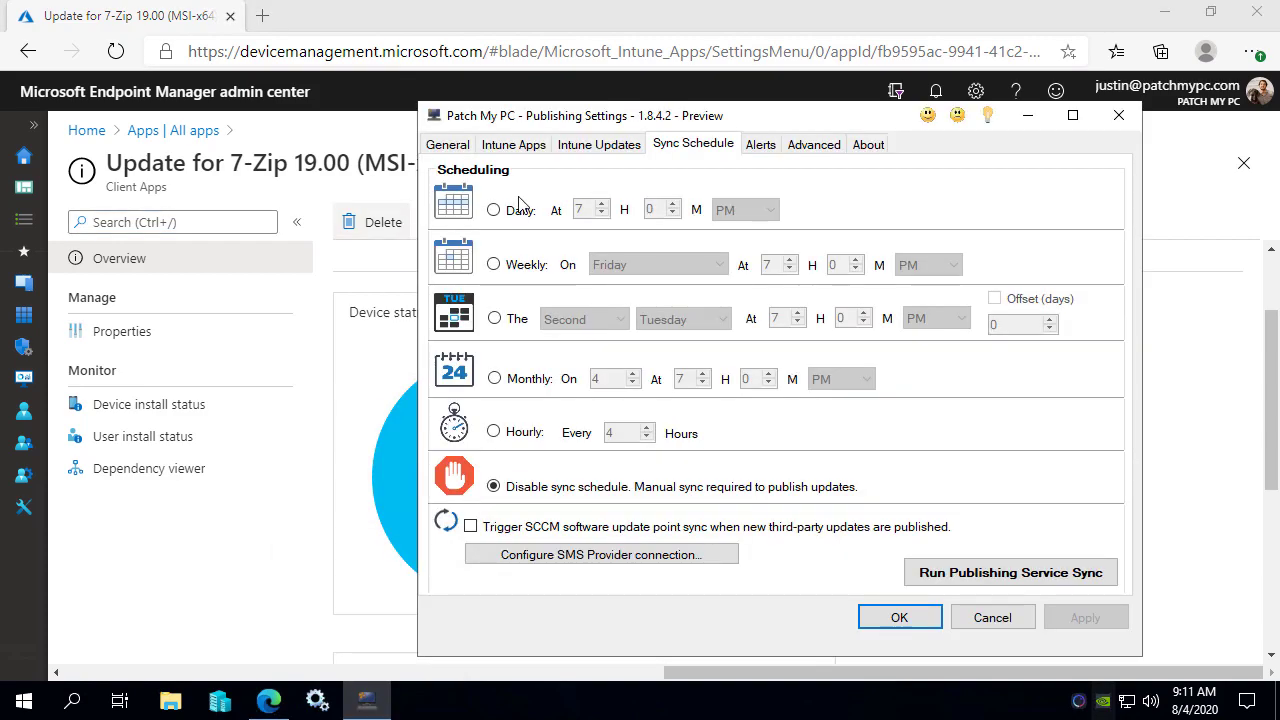
click(600, 145)
key(ctrl+f)
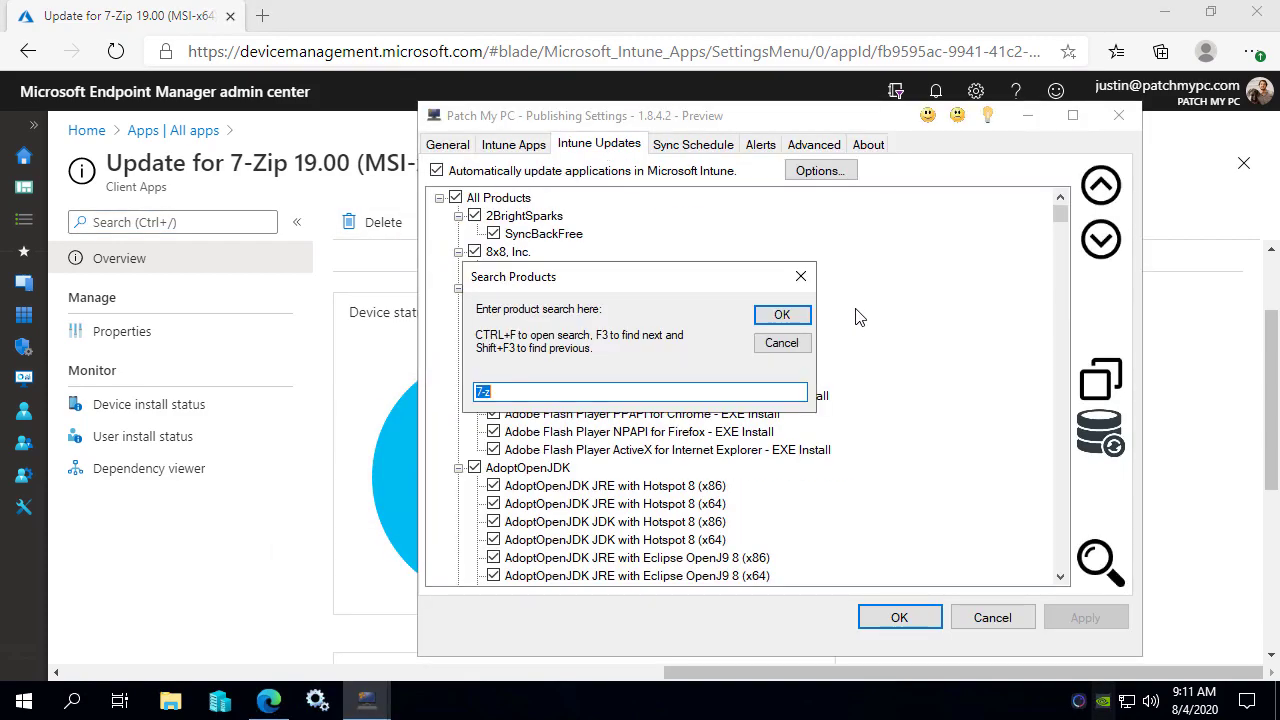
text(7-)
key(Return)
scroll(803, 429, down, 2)
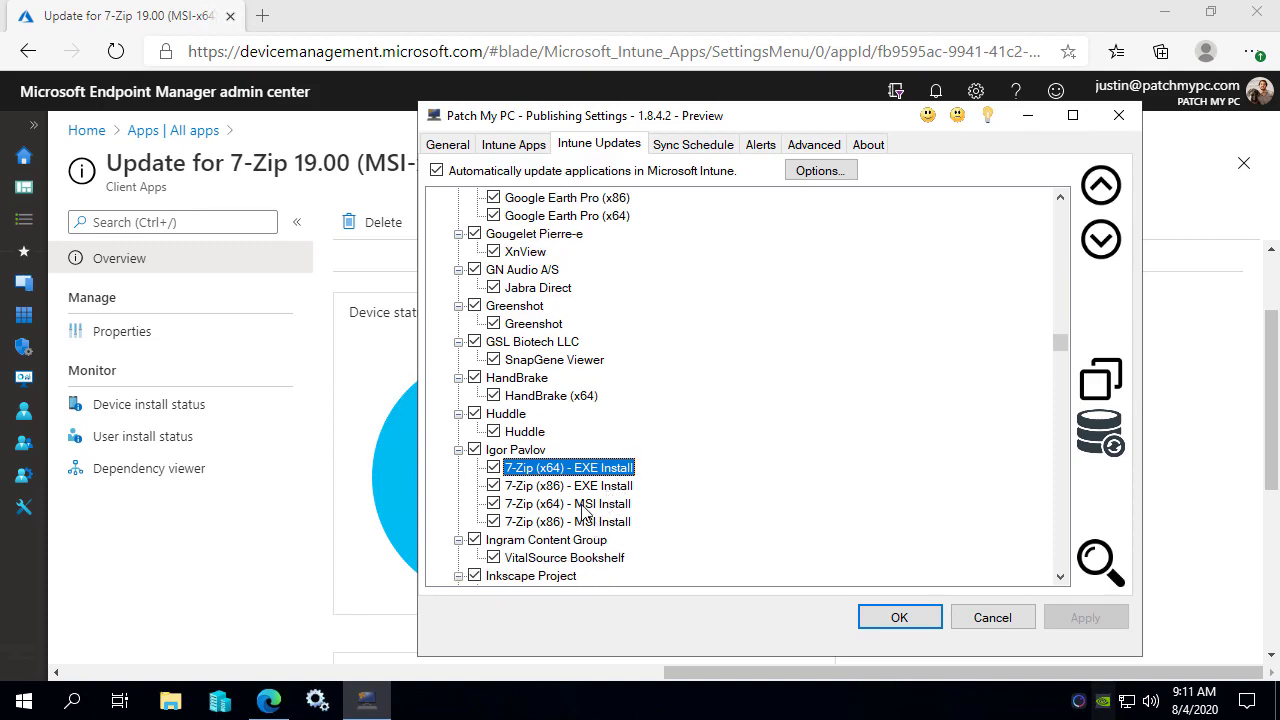
right_click(597, 504)
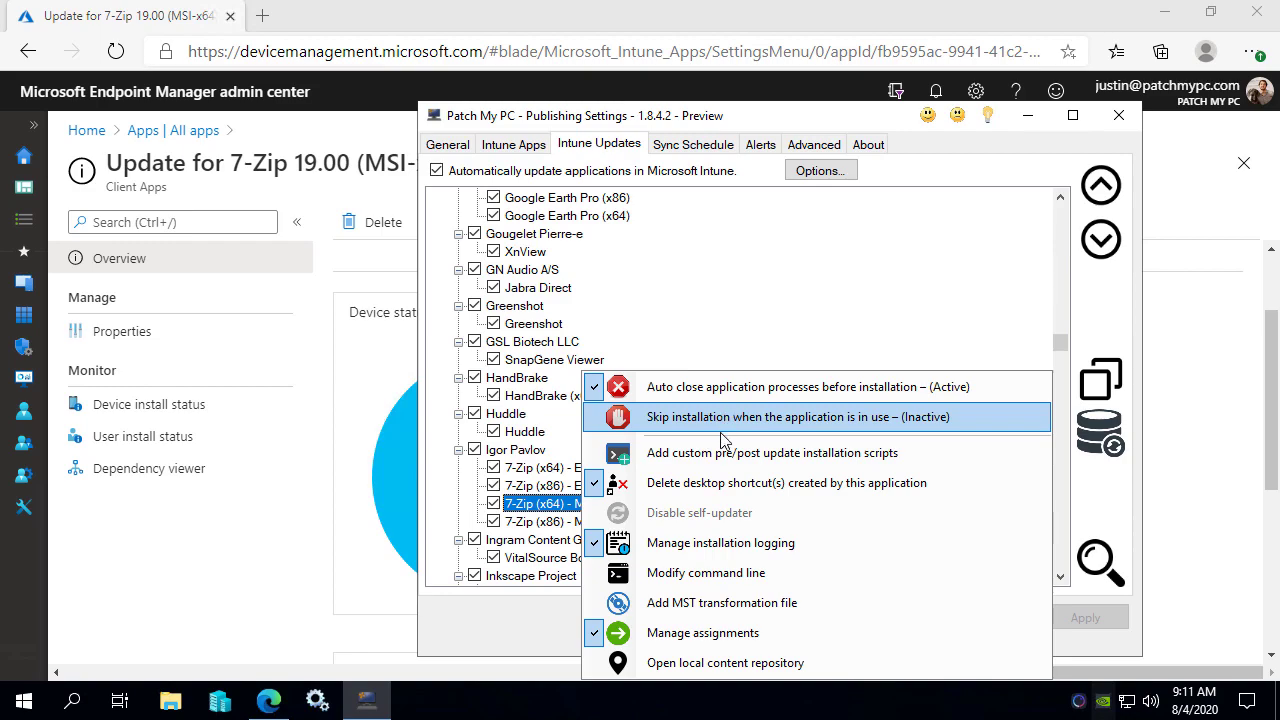
click(731, 643)
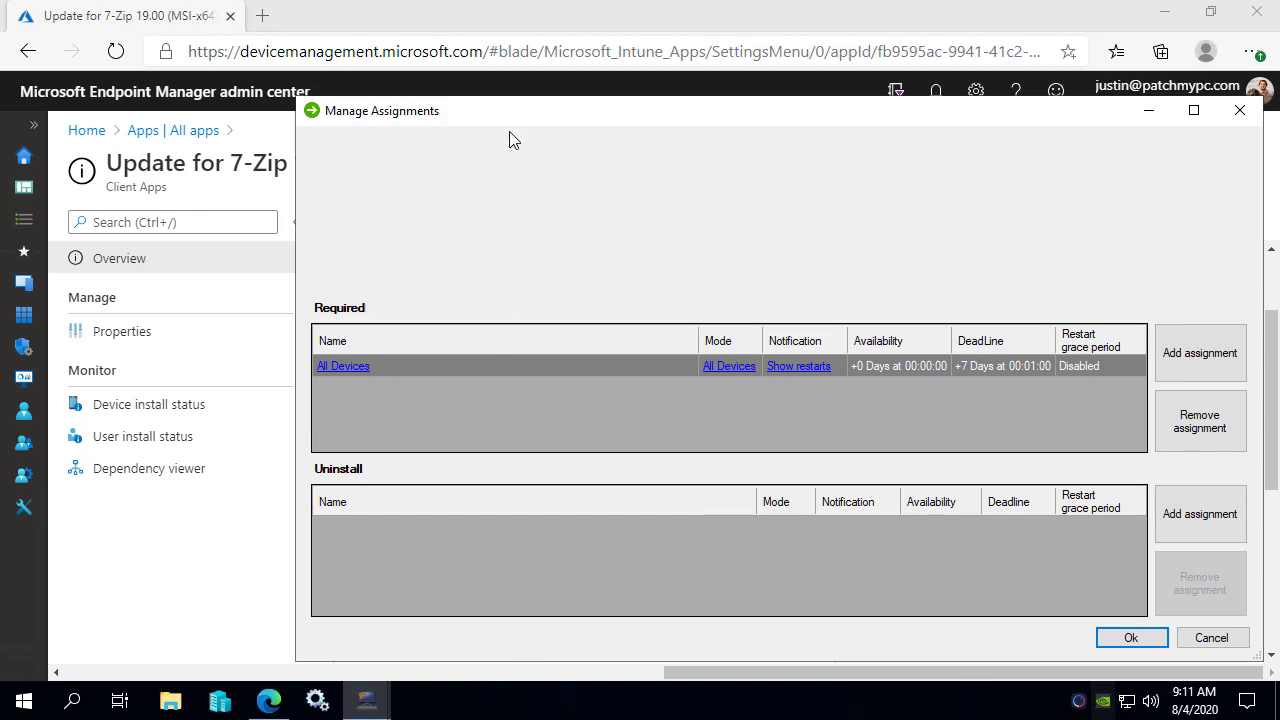
Step: Mark the All Devices Required assignment, deadline and restart grace period, then cancel without changes
drag(510, 118, 412, 97)
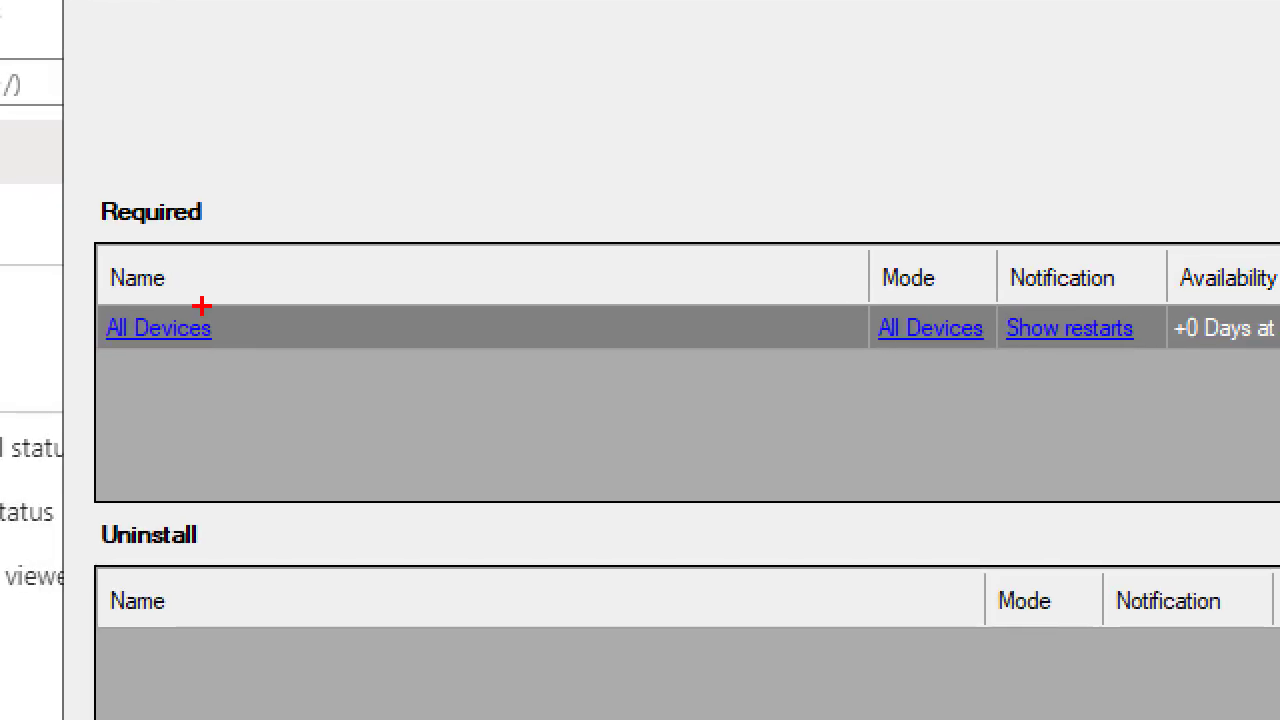
drag(202, 305, 306, 200)
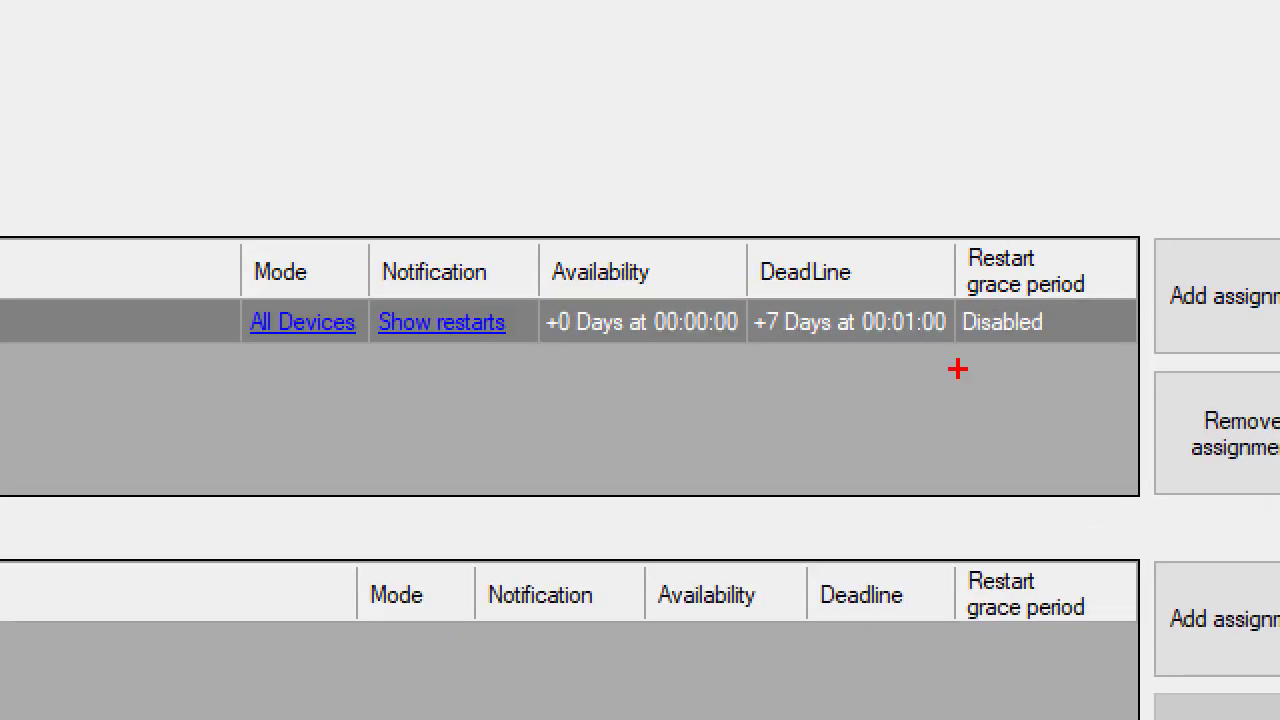
drag(865, 260, 1010, 112)
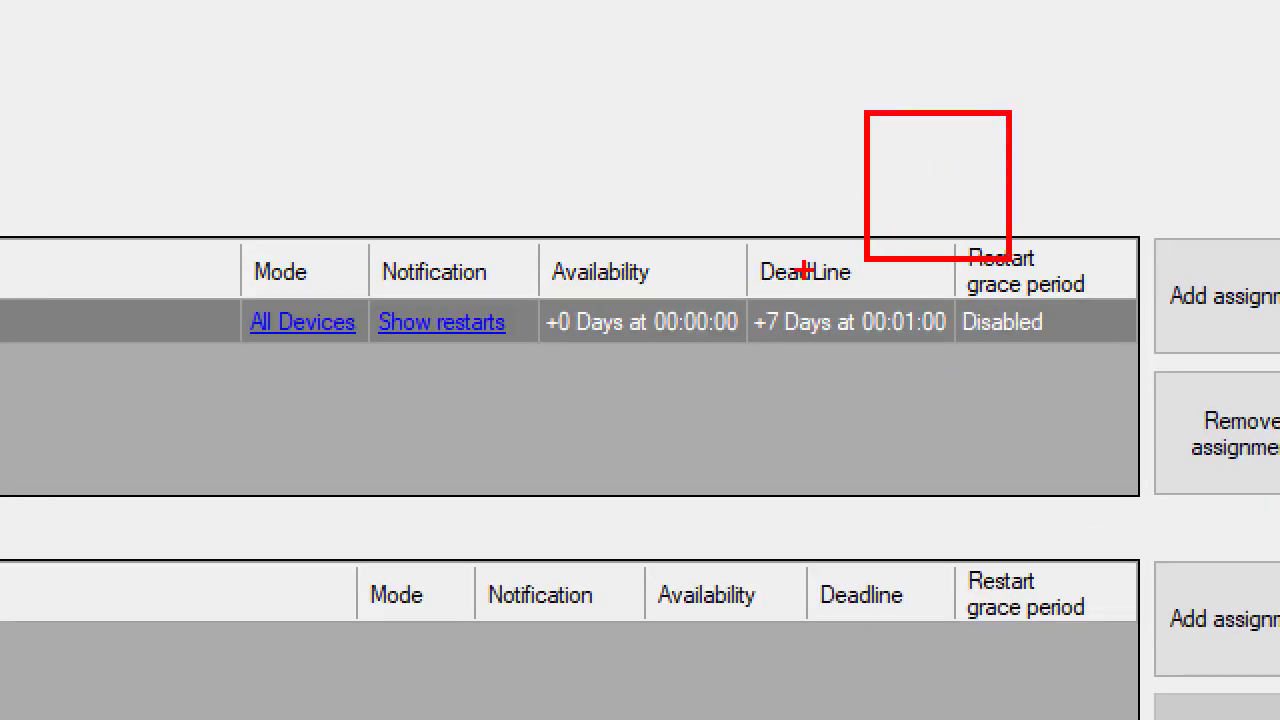
drag(728, 244, 982, 360)
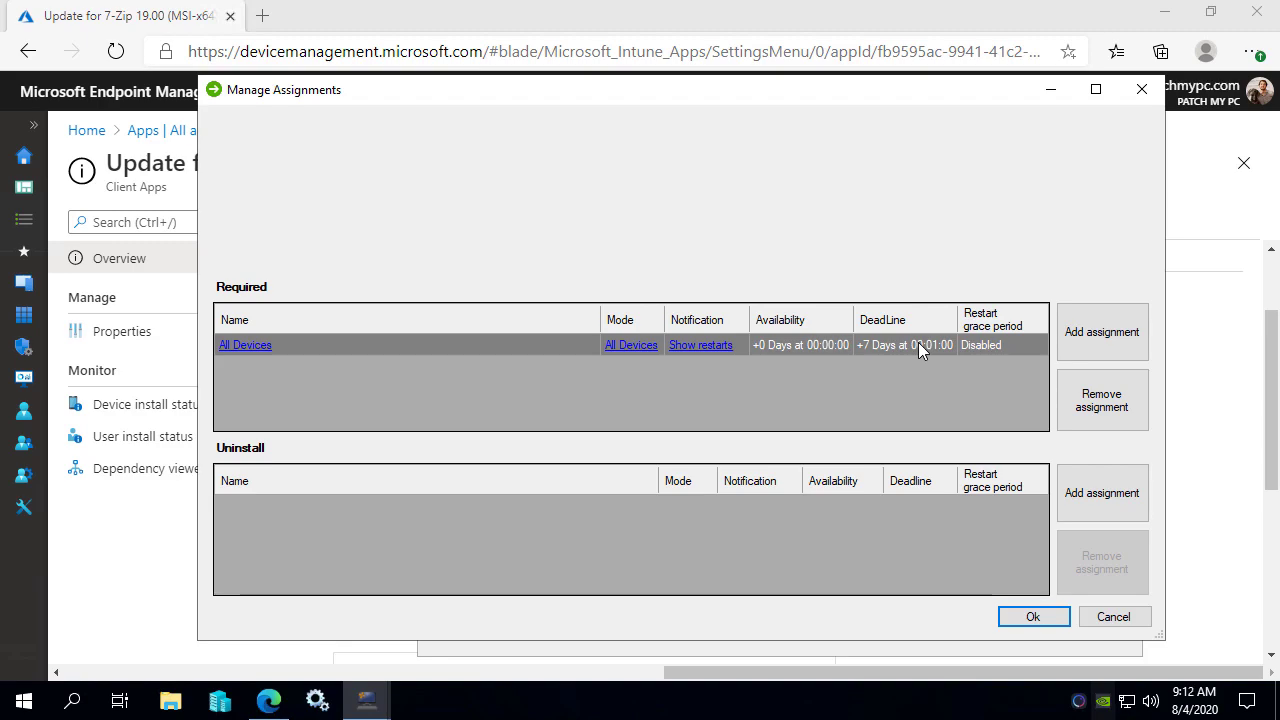
click(1128, 618)
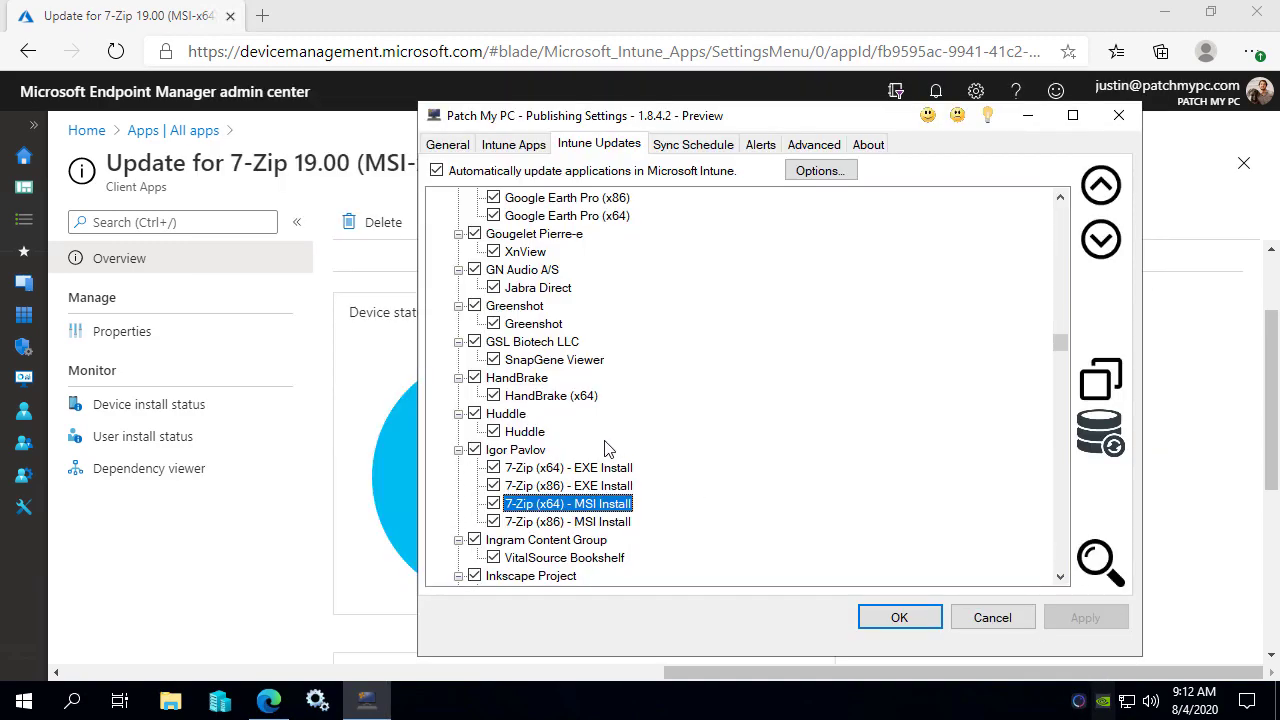
right_click(551, 507)
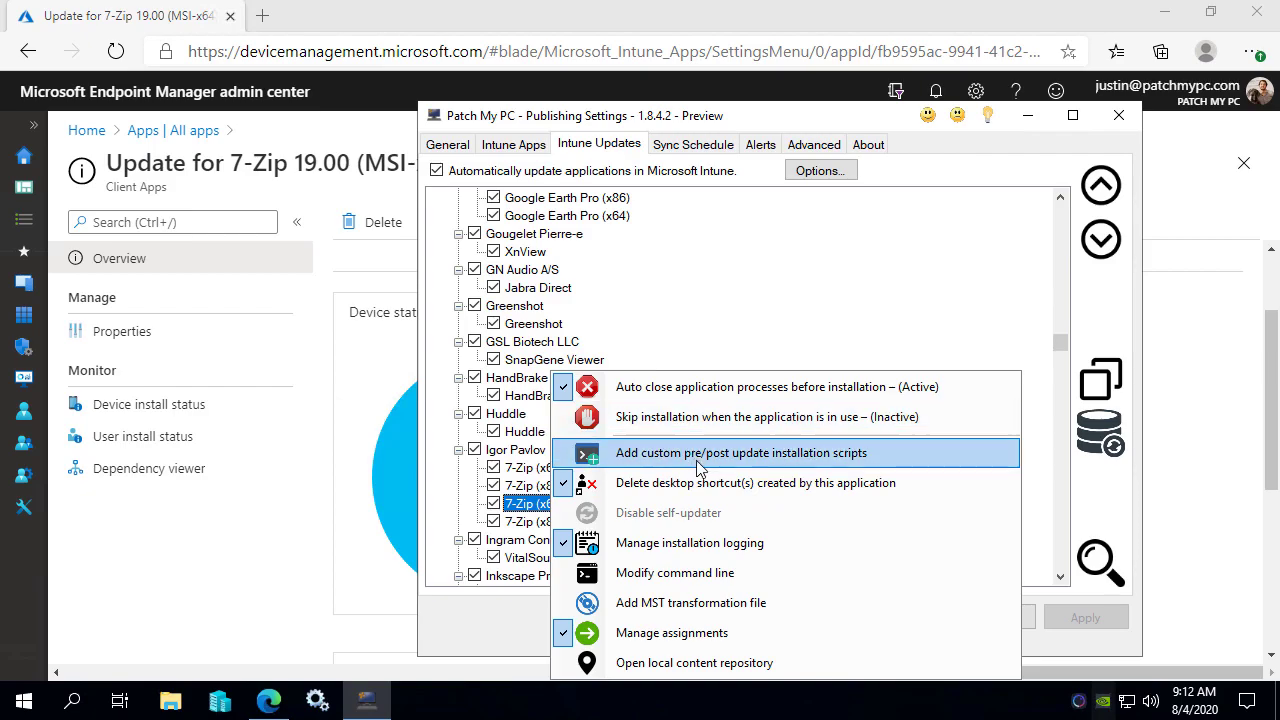
Step: Scroll through the Update for 7-Zip 19.00 (MSI-x64) Properties in the browser
click(390, 490)
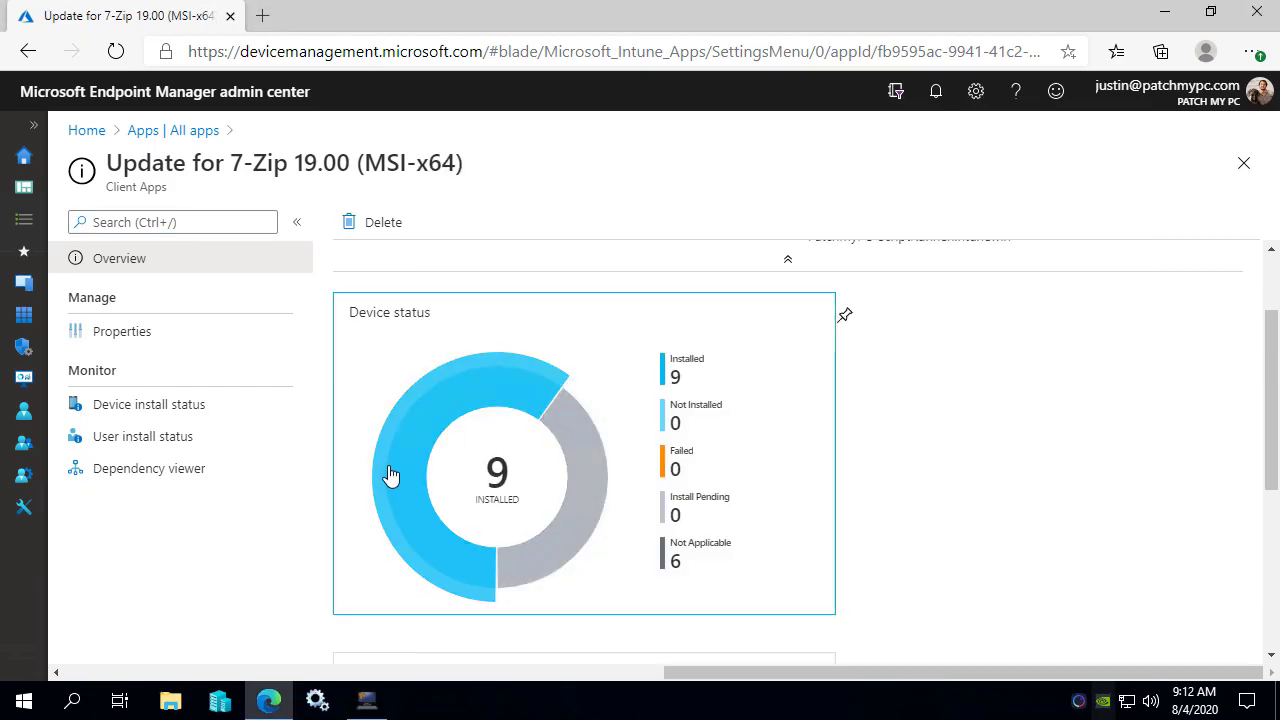
scroll(389, 477, down, 1)
click(122, 331)
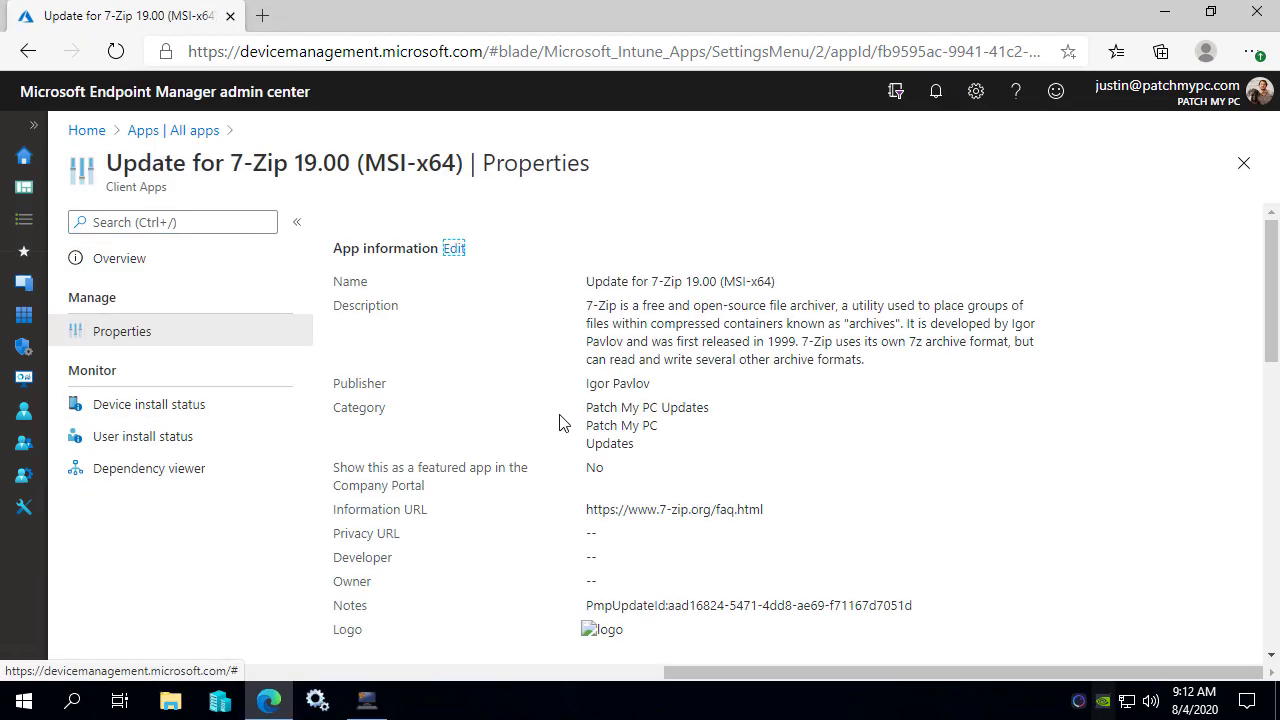
scroll(583, 492, down, 10)
scroll(583, 492, down, 1)
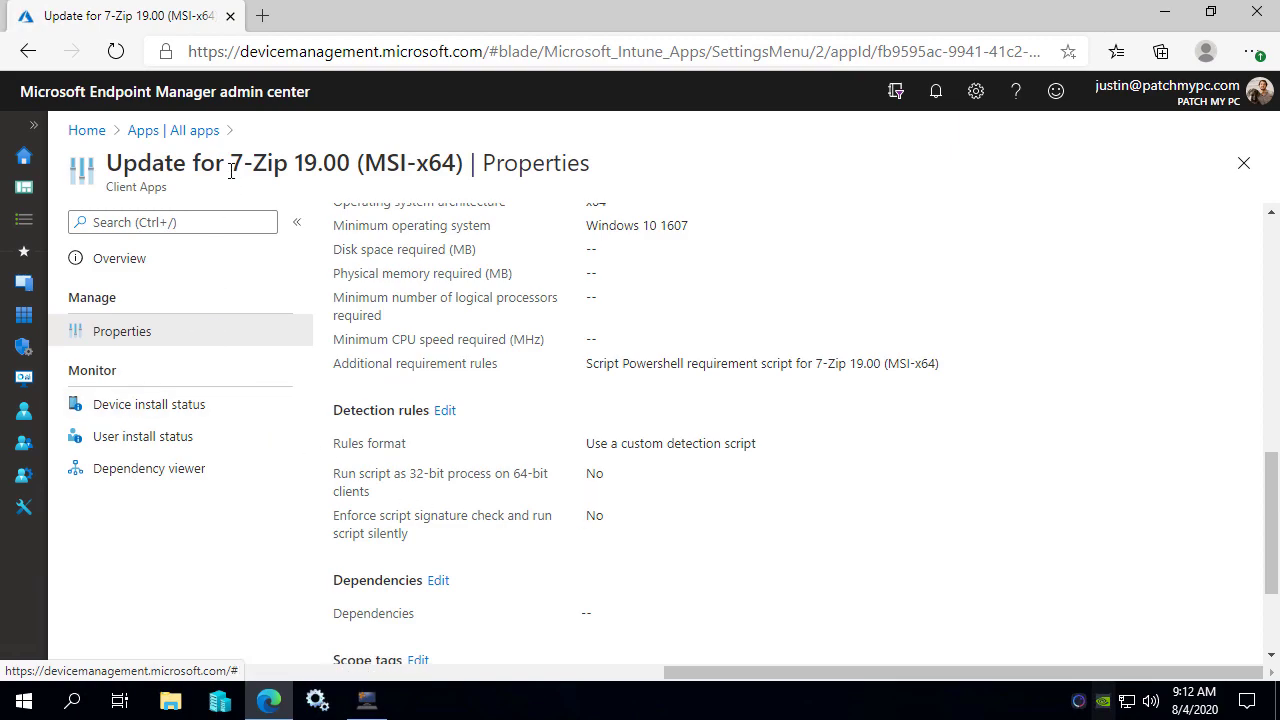
Step: Go back to the Overview and scroll to Device status: 9 installed, 6 not applicable
click(140, 265)
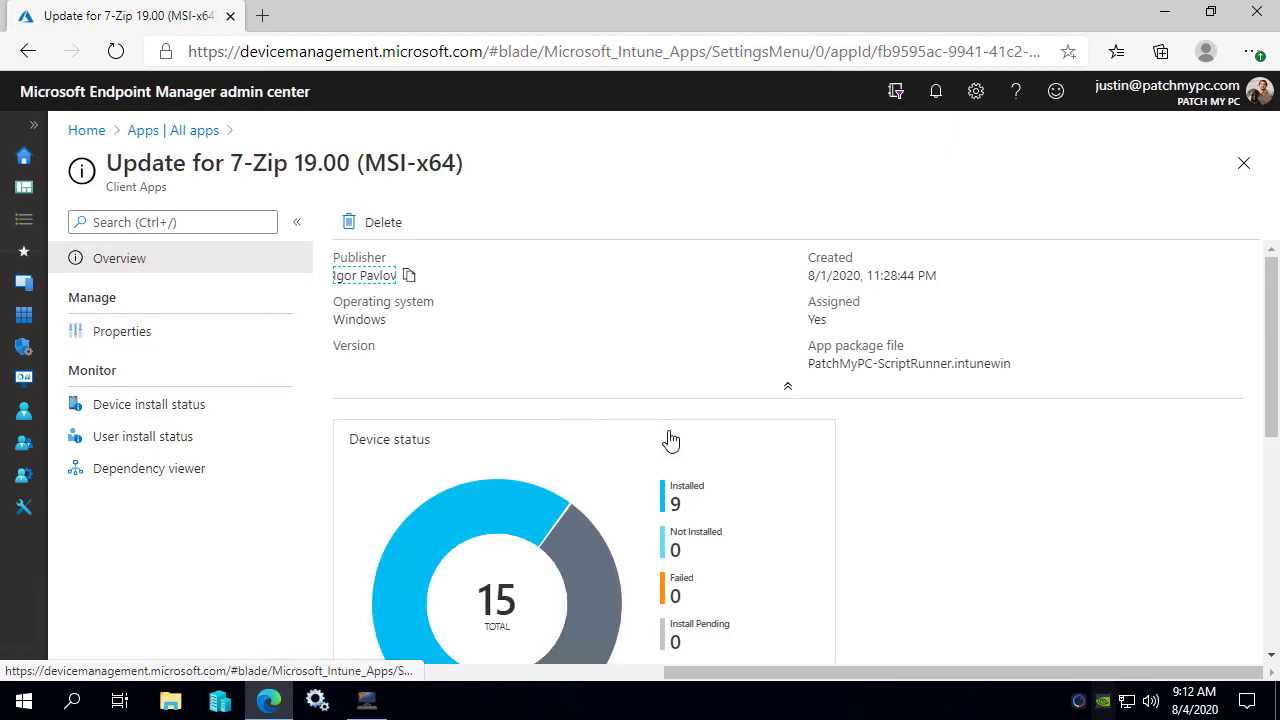
scroll(650, 425, down, 1)
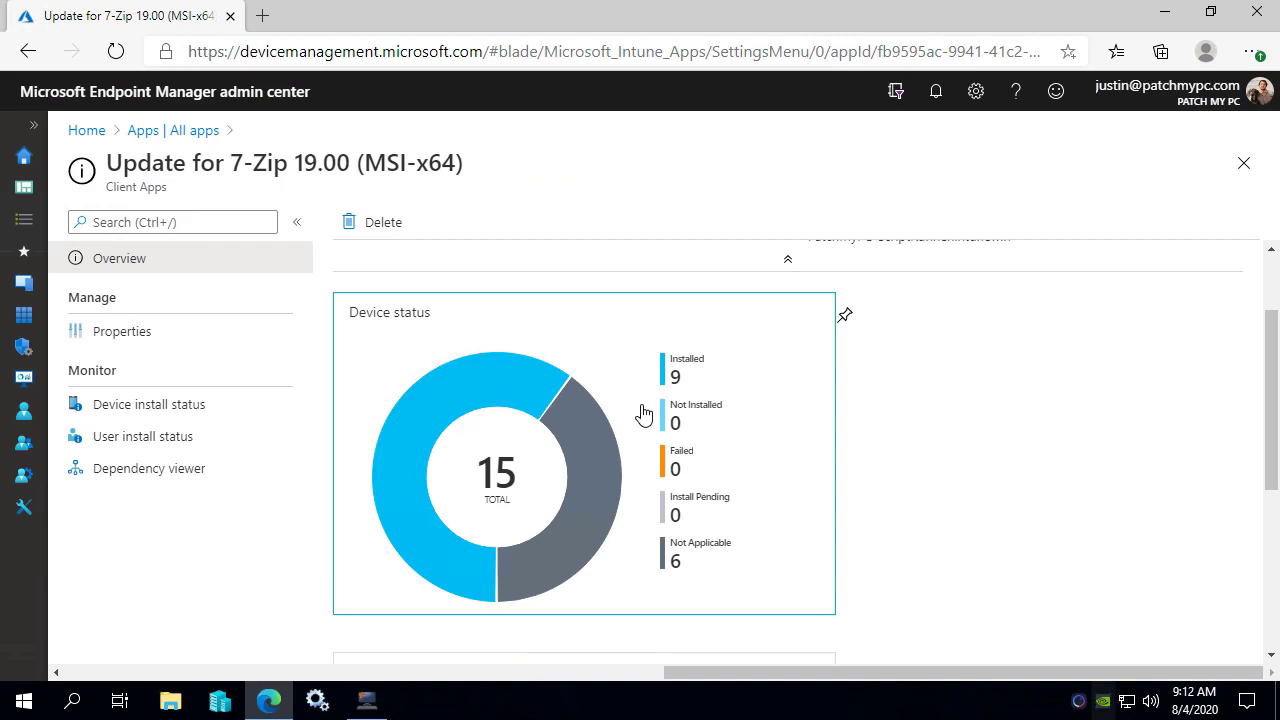
scroll(600, 429, down, 1)
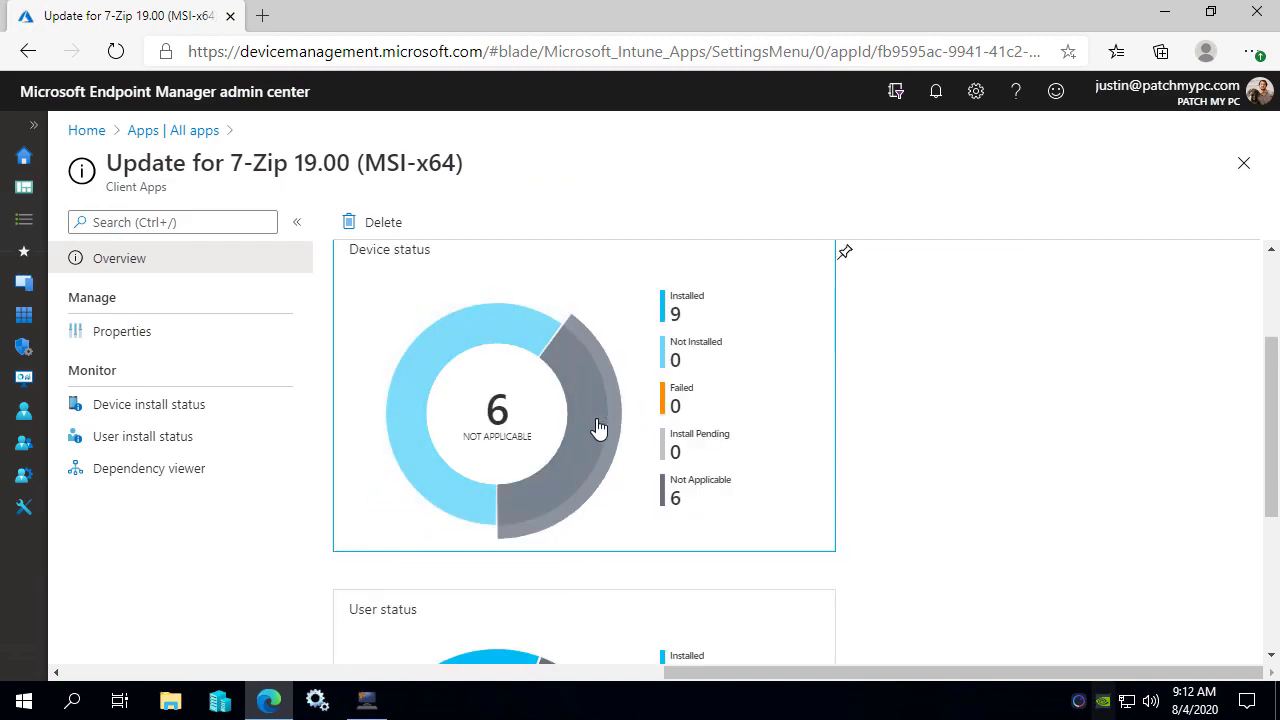
scroll(607, 442, up, 1)
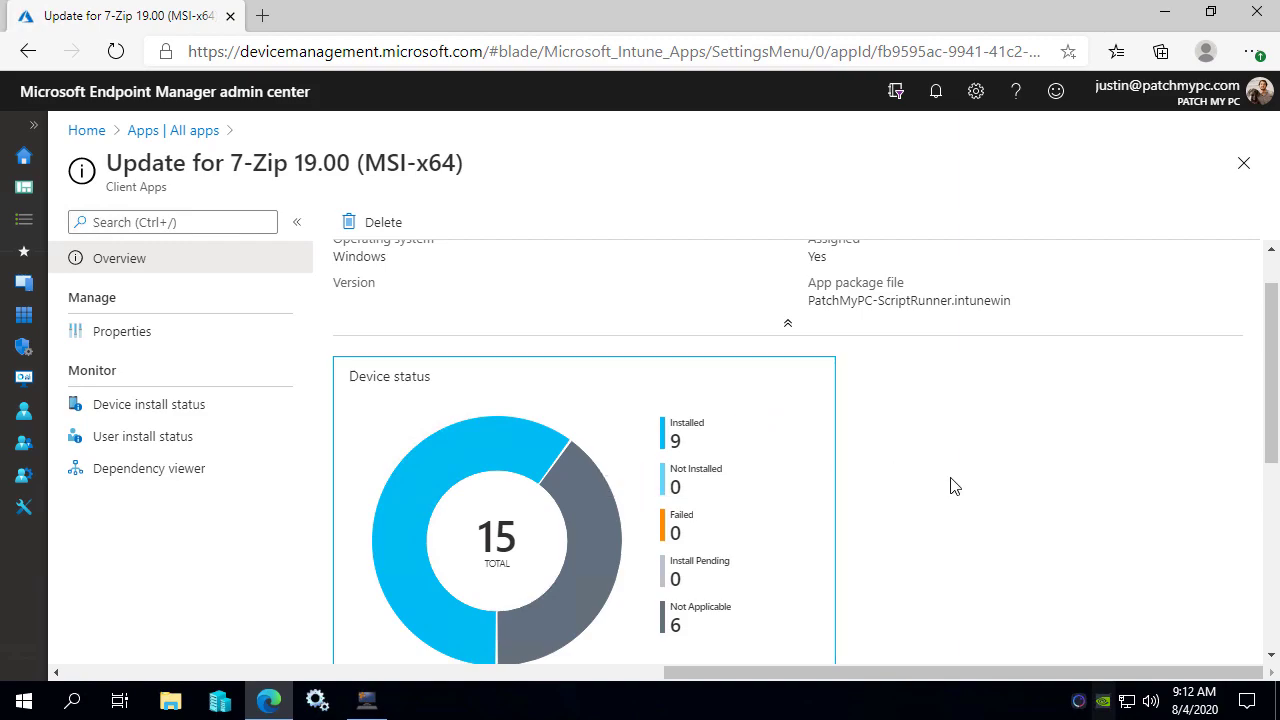
scroll(960, 483, down, 1)
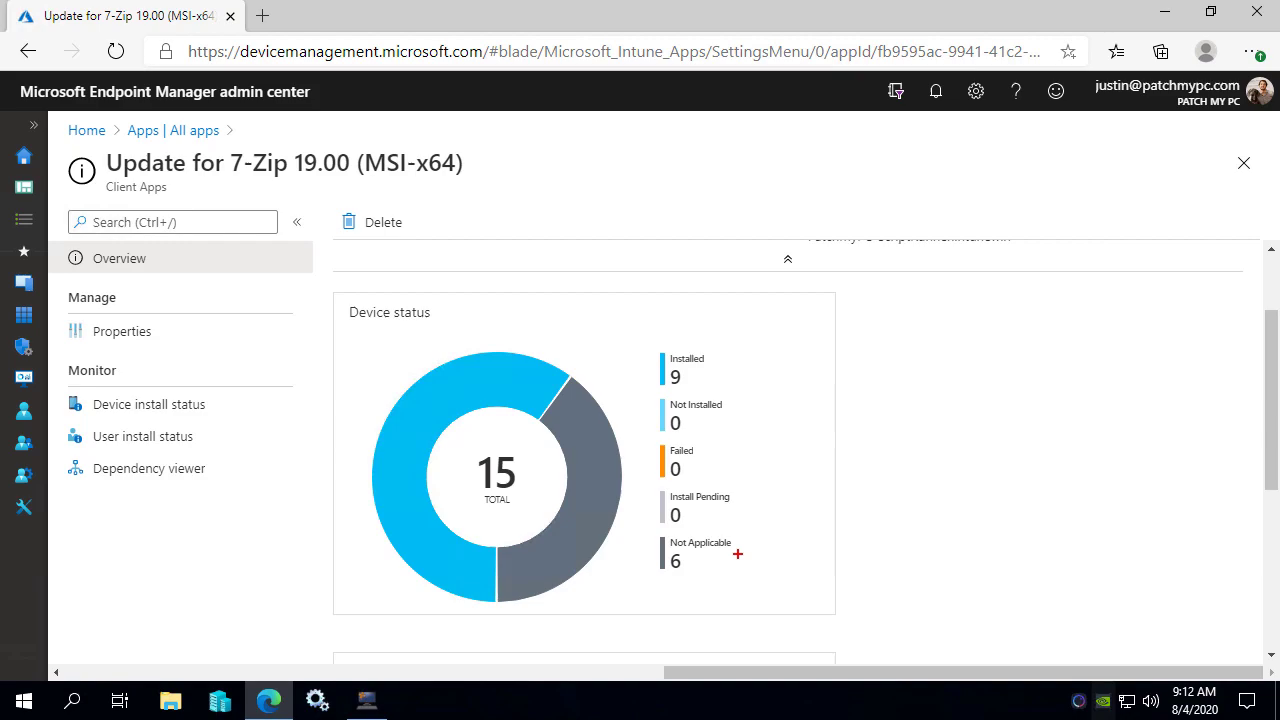
Step: Point arrows at the 6 Not Applicable and 9 Installed device counts, then clear them
drag(714, 563, 802, 584)
drag(718, 369, 812, 347)
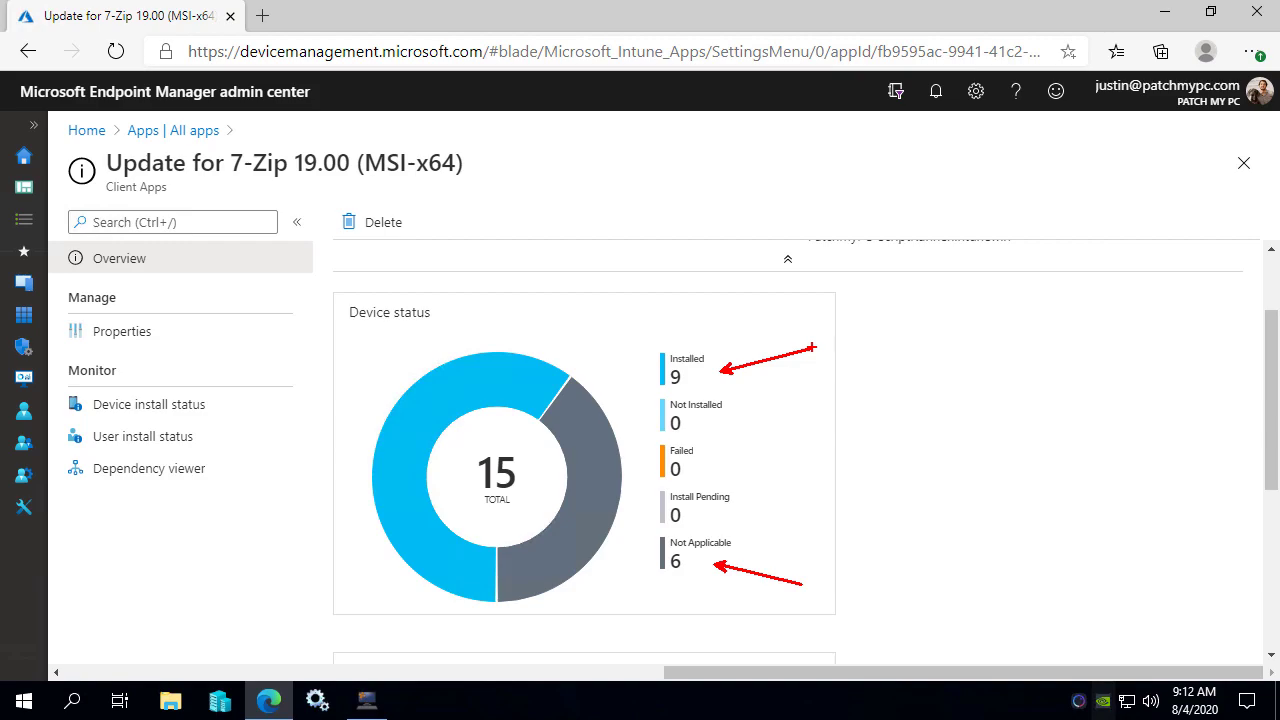
key(Escape)
Step: From Patch My PC Publishing Settings Options, run the Intune Application Manager Utility to list app install counts
click(214, 131)
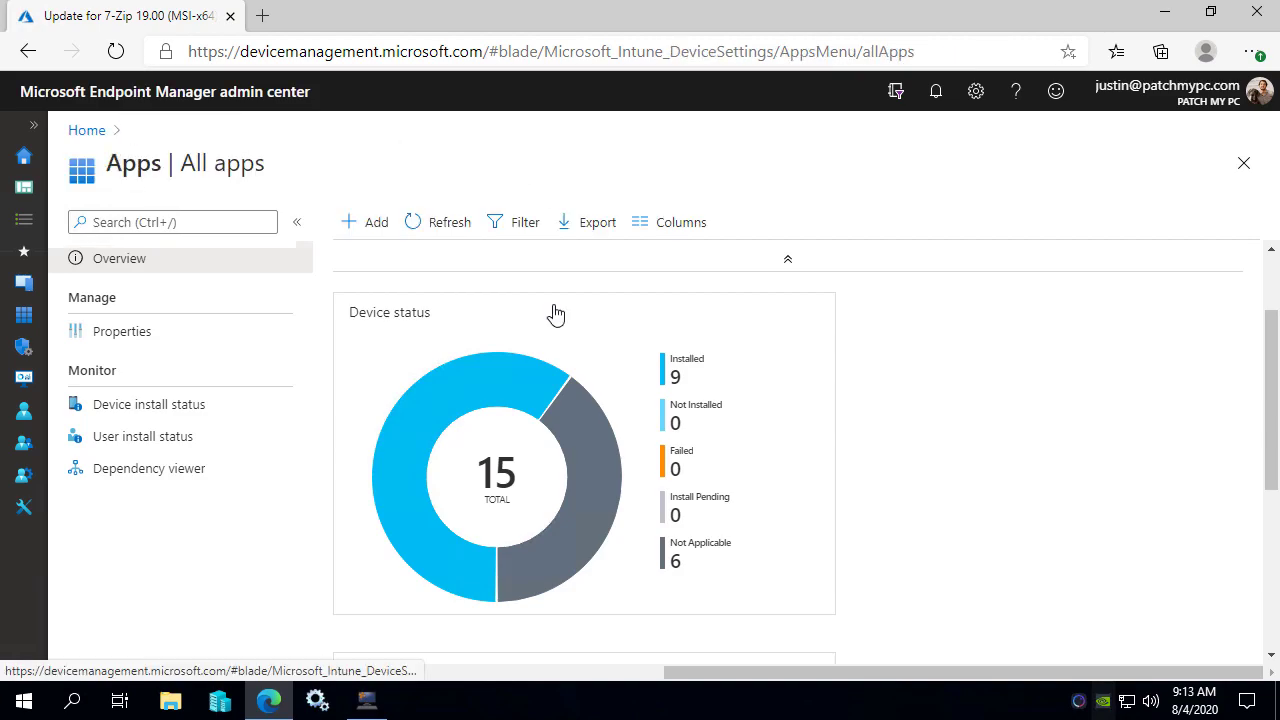
click(366, 700)
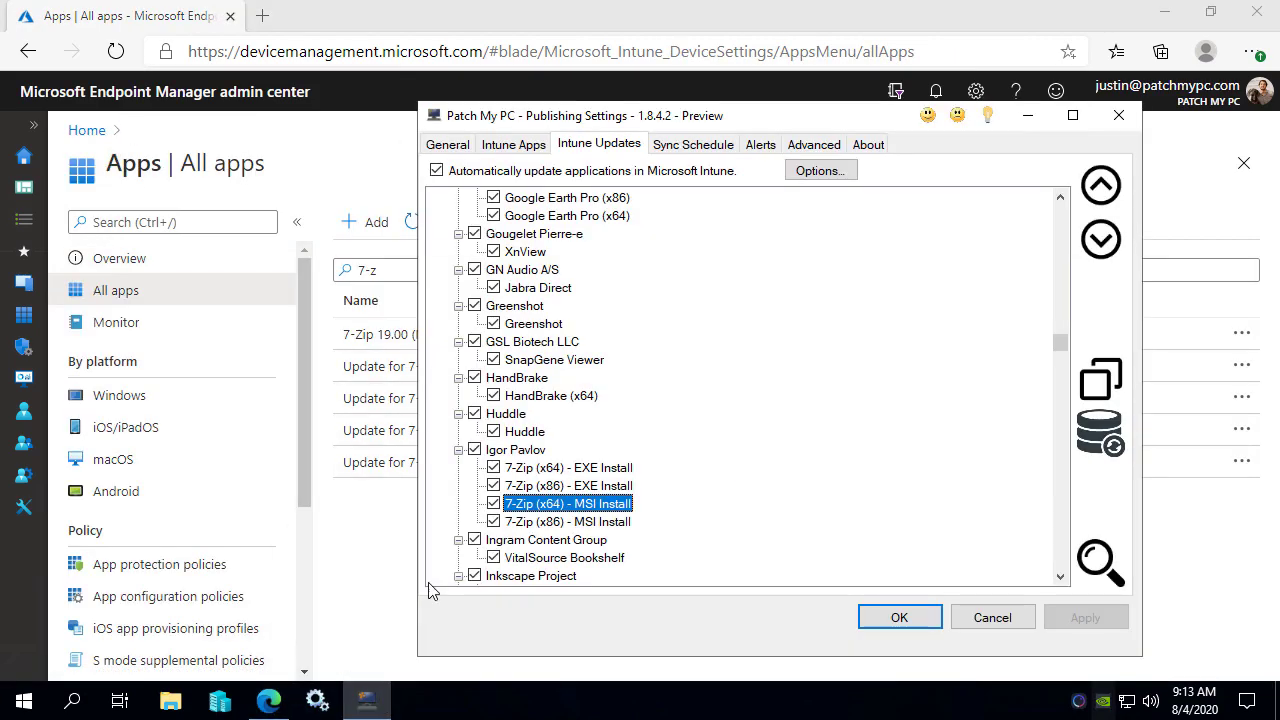
click(820, 172)
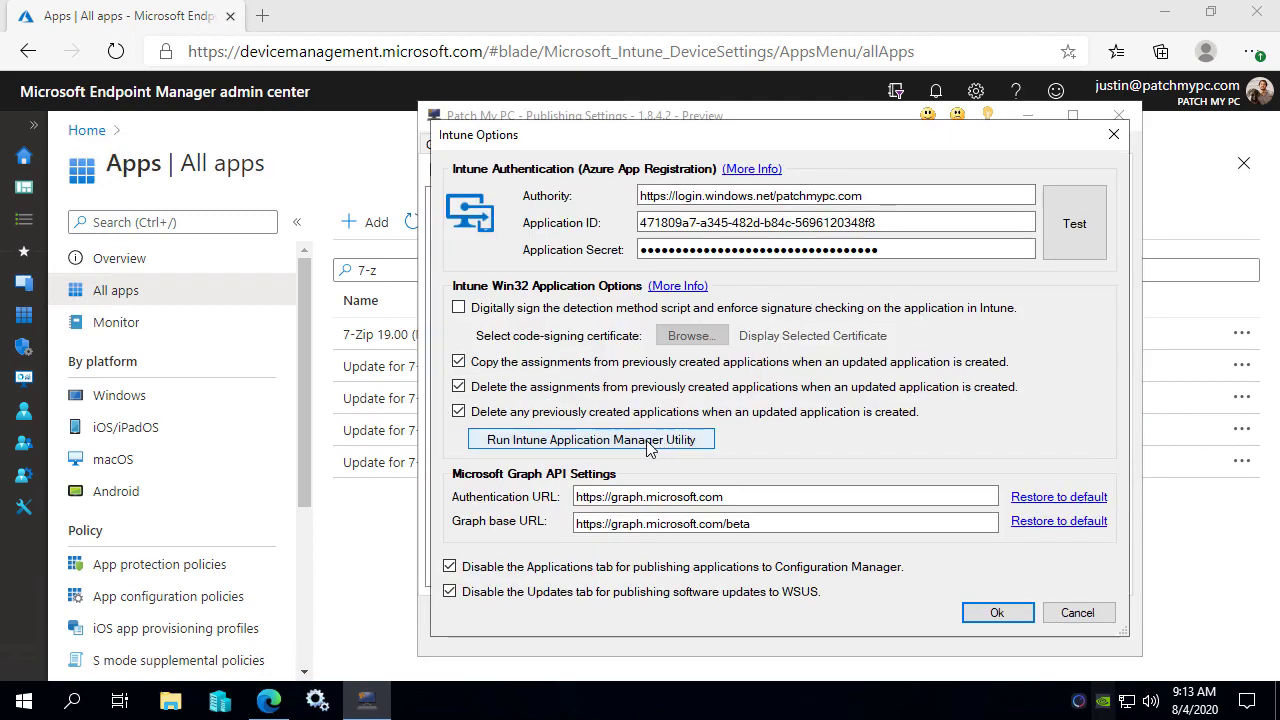
click(645, 445)
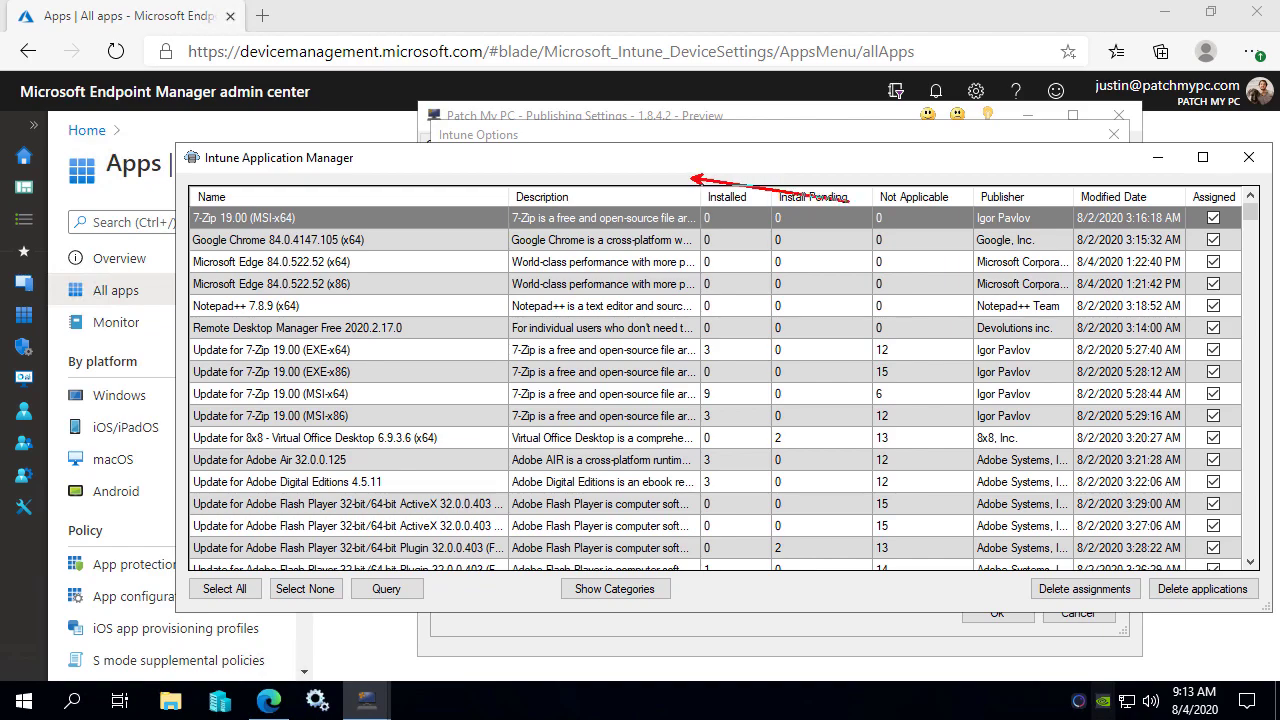
Step: Sort the apps by Installed count, most installs first, and select the 7-Zip 19.00 (MSI-x64) update
drag(694, 176, 608, 125)
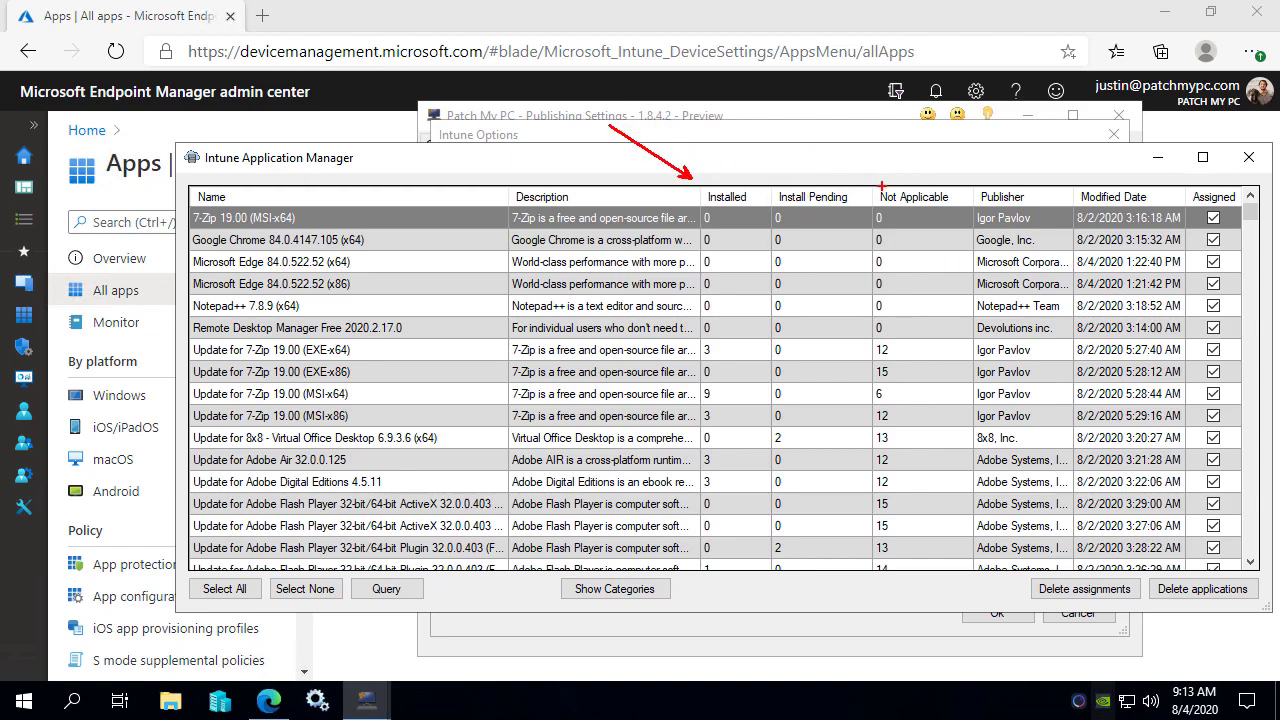
key(Escape)
click(727, 195)
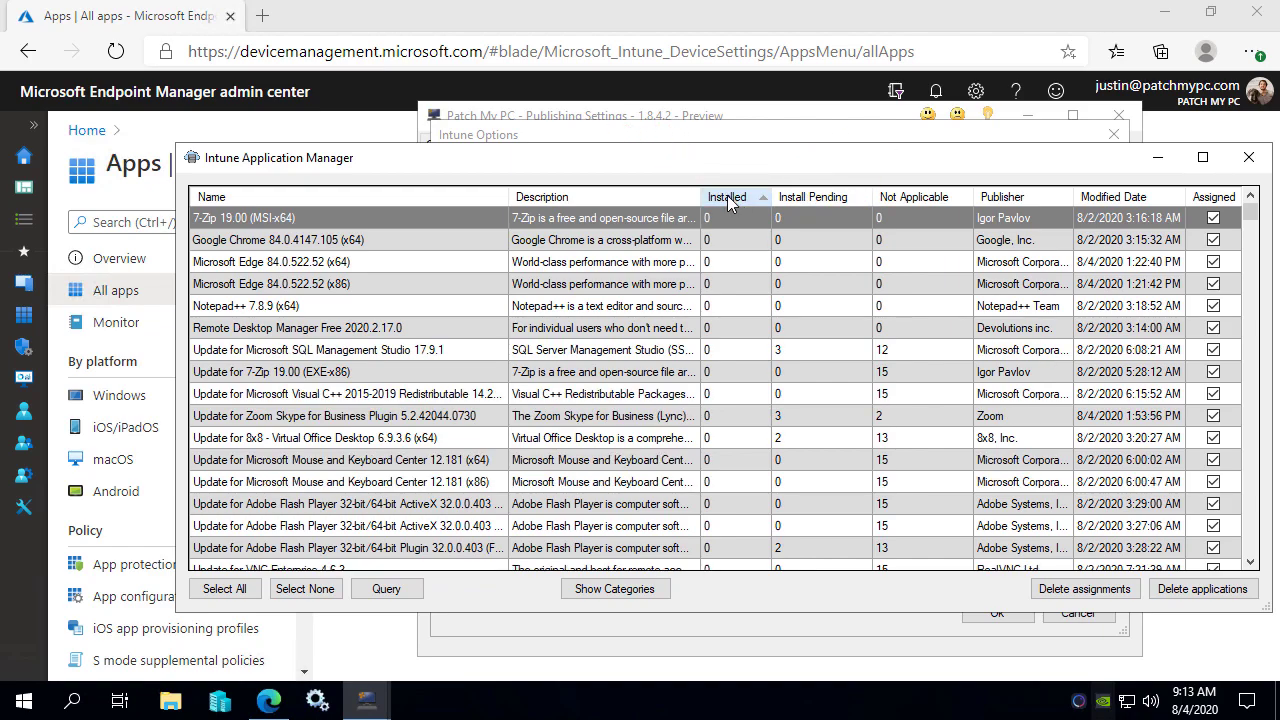
click(727, 195)
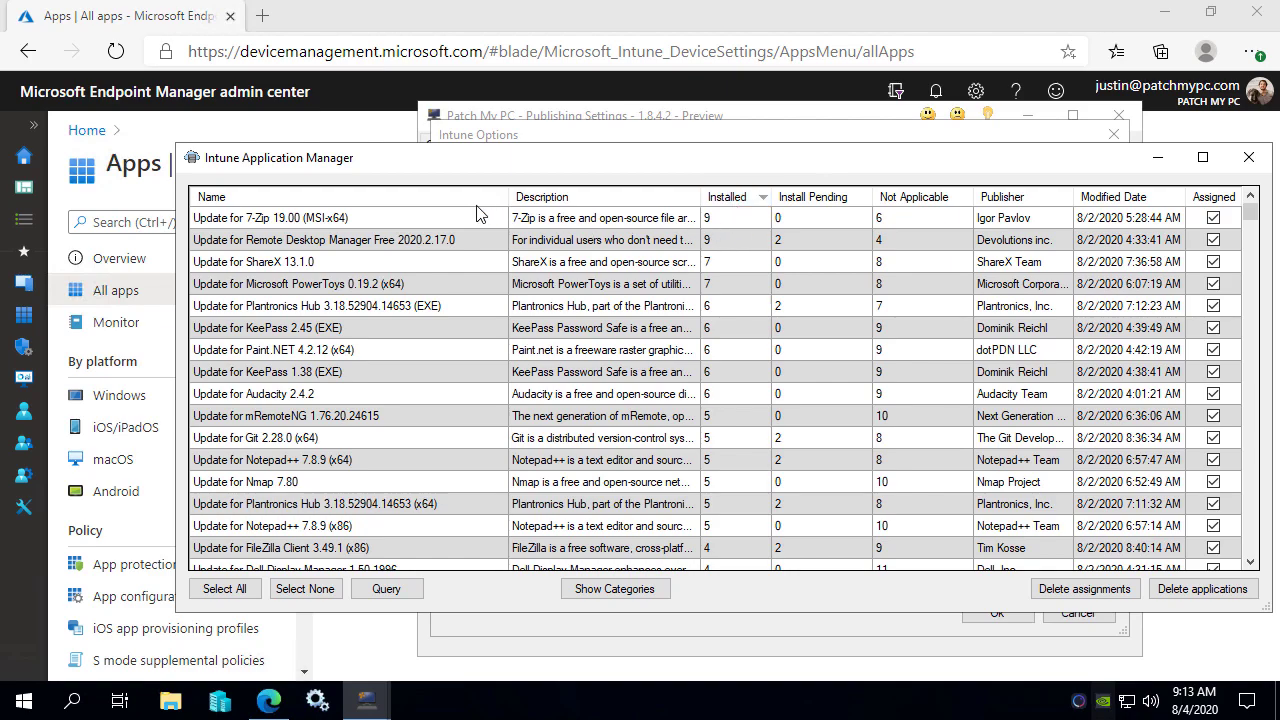
click(339, 217)
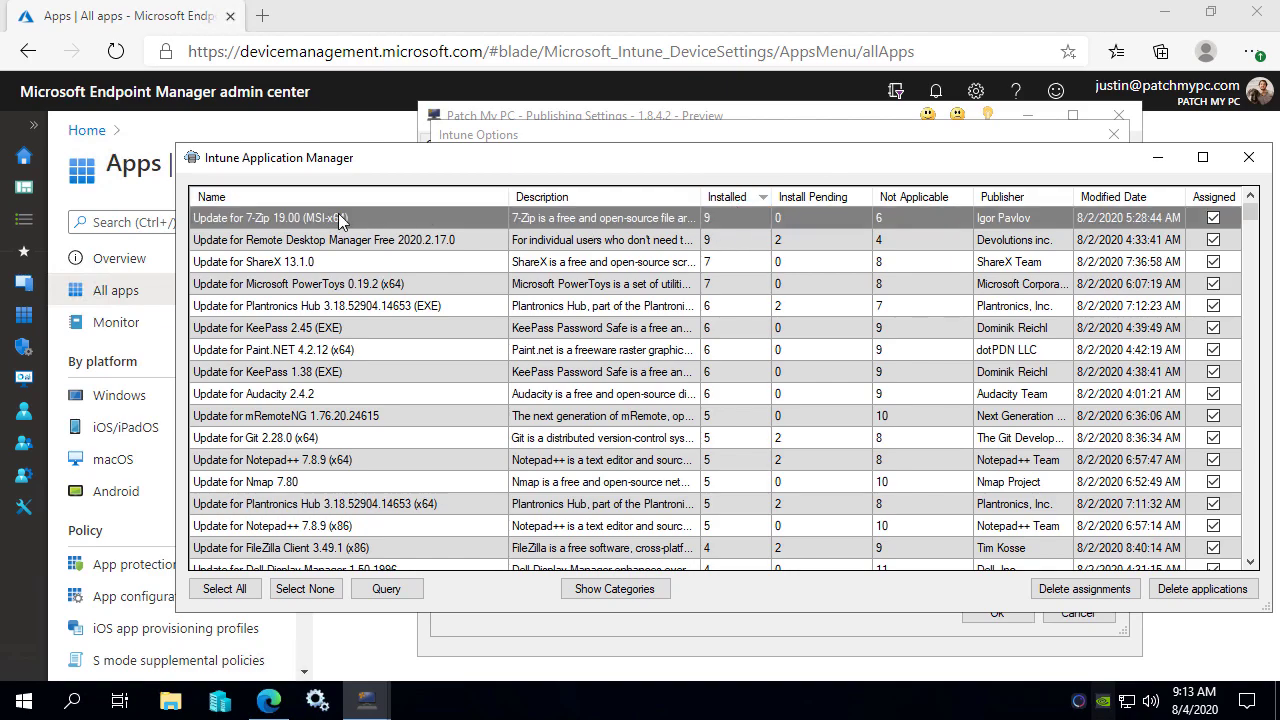
Step: Sort by Install Pending descending so the Mozilla Thunderbird 78.1.0 x86 update with 3 pending leads
click(812, 200)
click(818, 199)
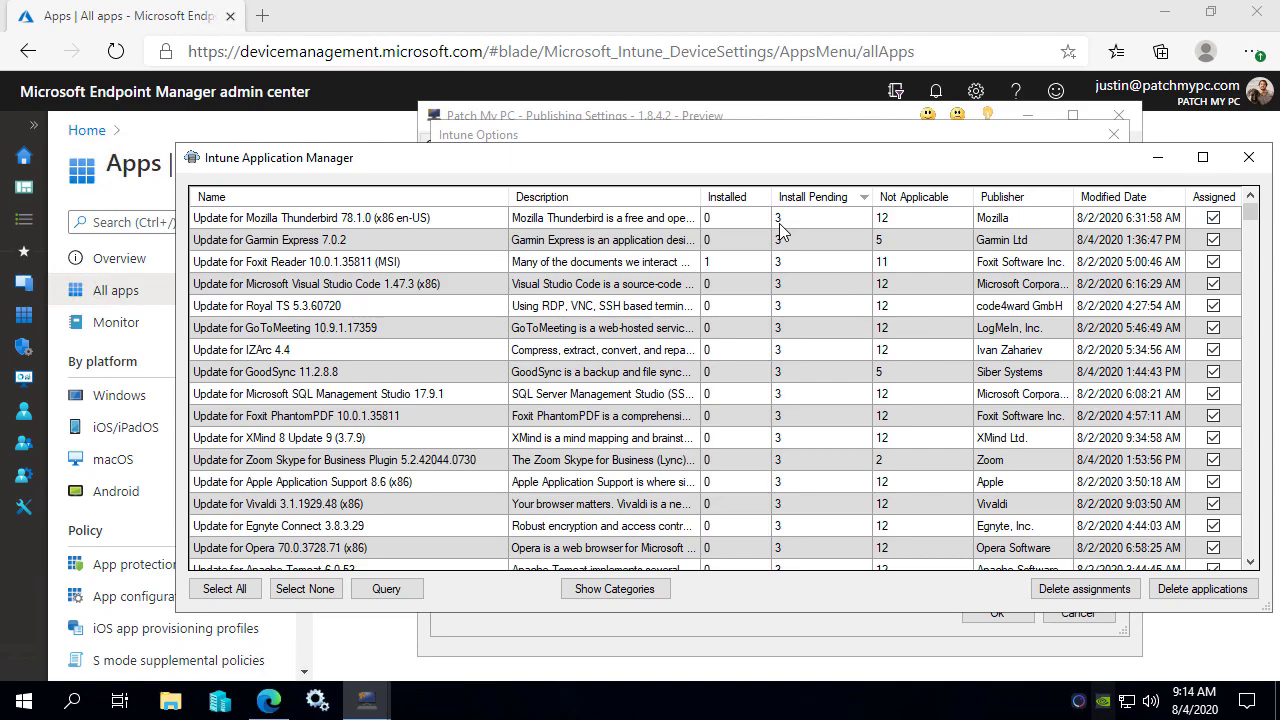
click(390, 220)
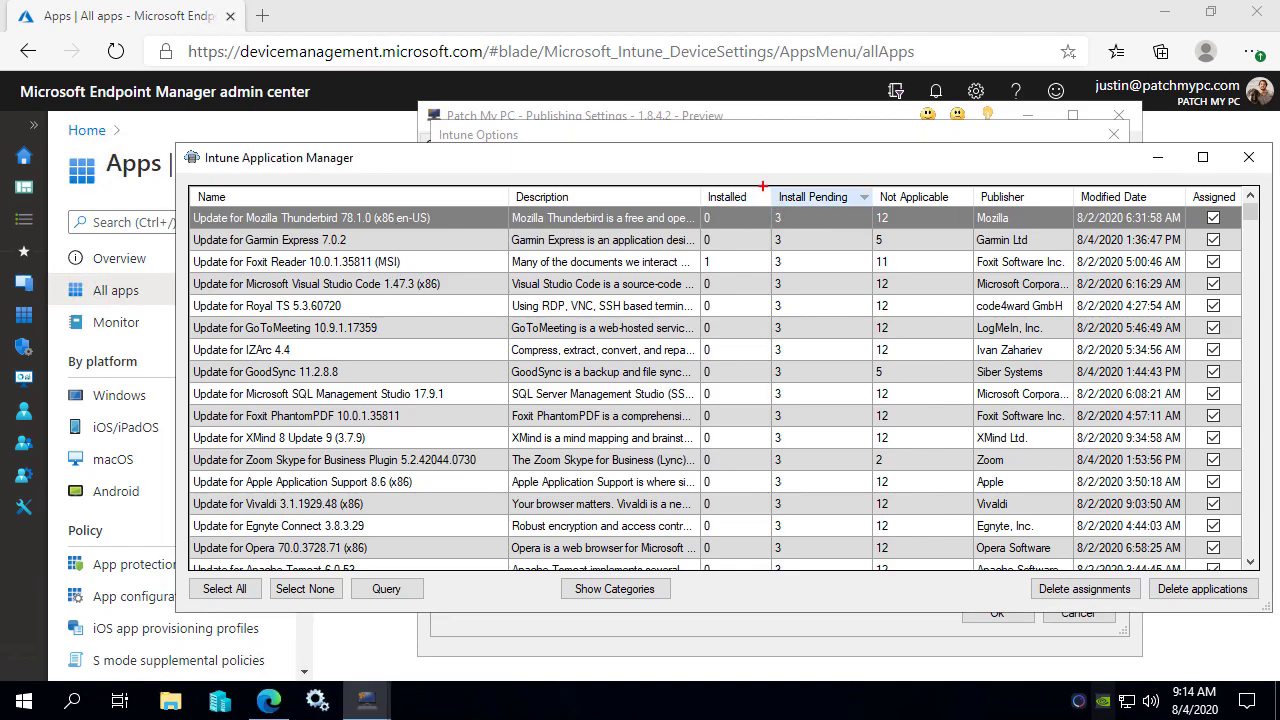
mouse_move(762, 186)
mouse_down()
mouse_move(872, 208)
mouse_move(872, 229)
mouse_up()
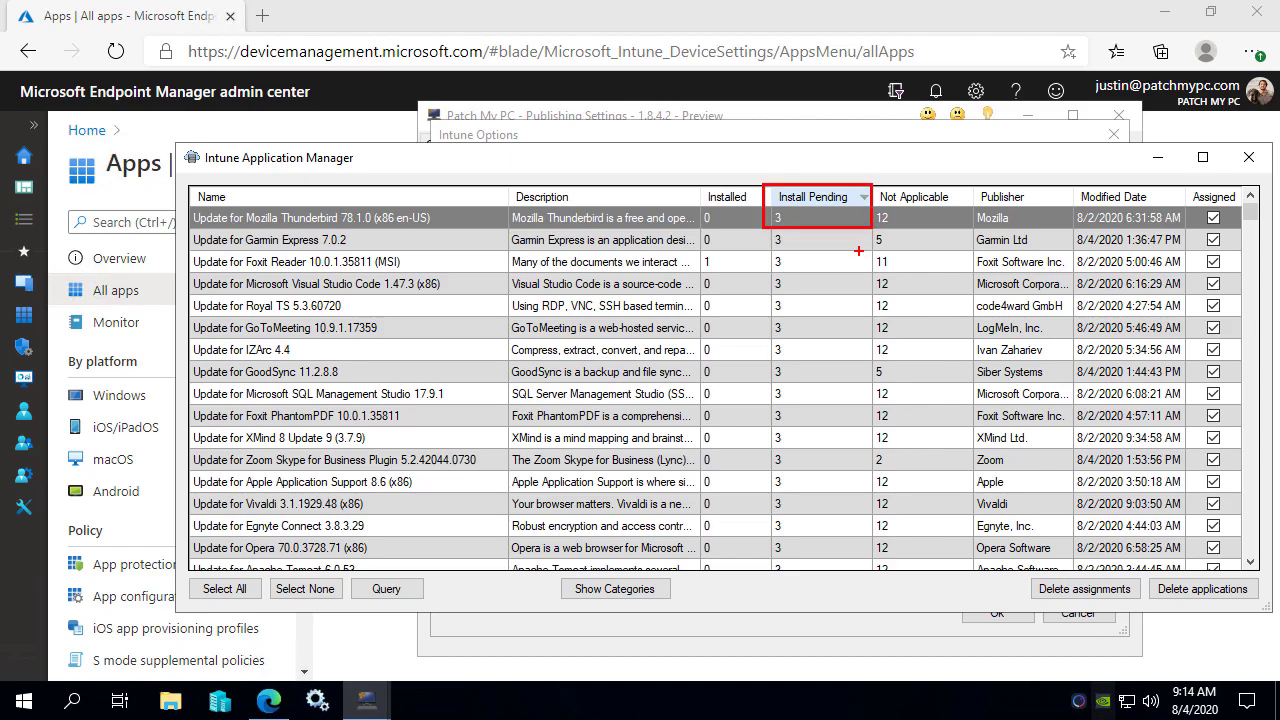
Step: Filter All apps by 'thunder' and review the Thunderbird 78.1.0 x64 update's overview
key(Escape)
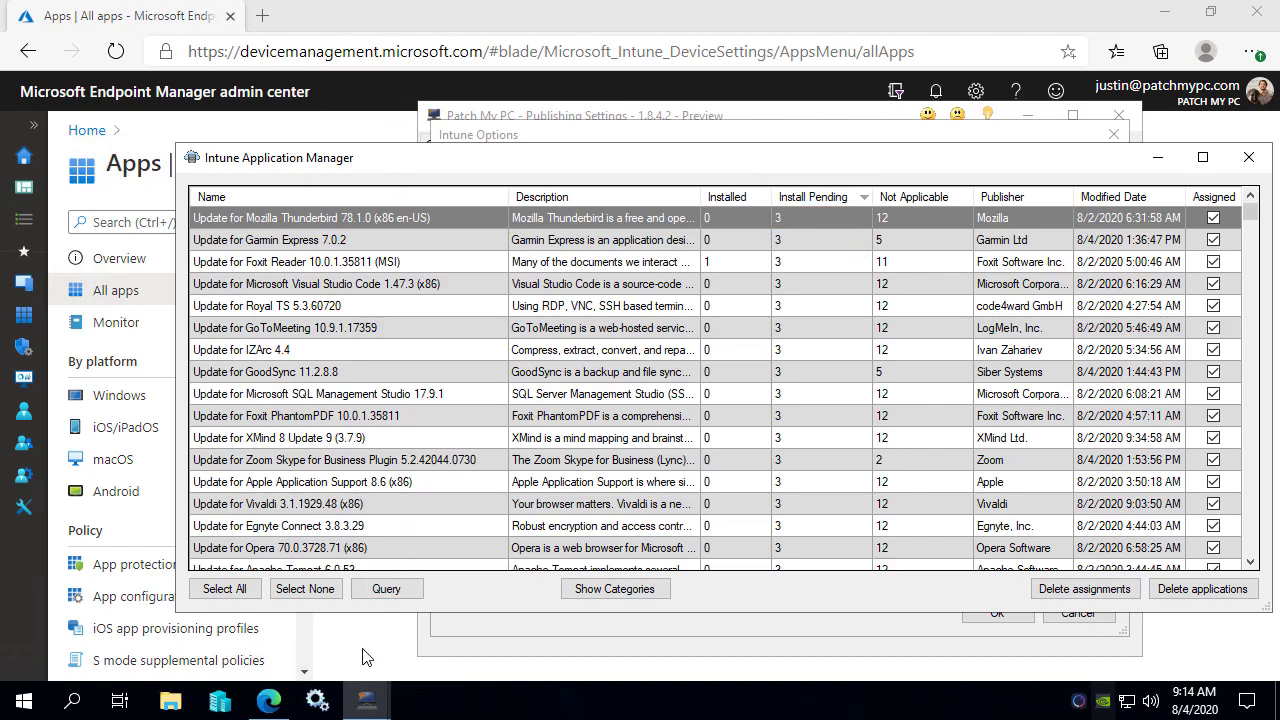
click(366, 700)
click(429, 276)
key(ctrl+a)
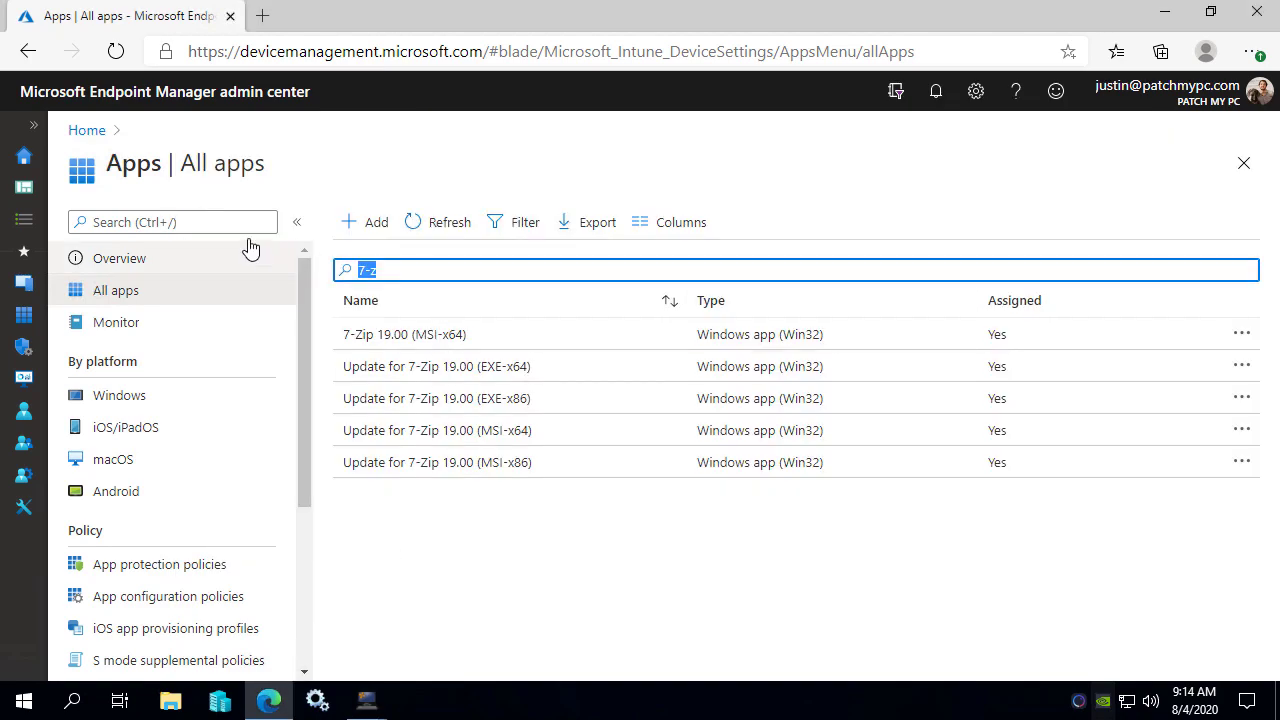
text(thunder)
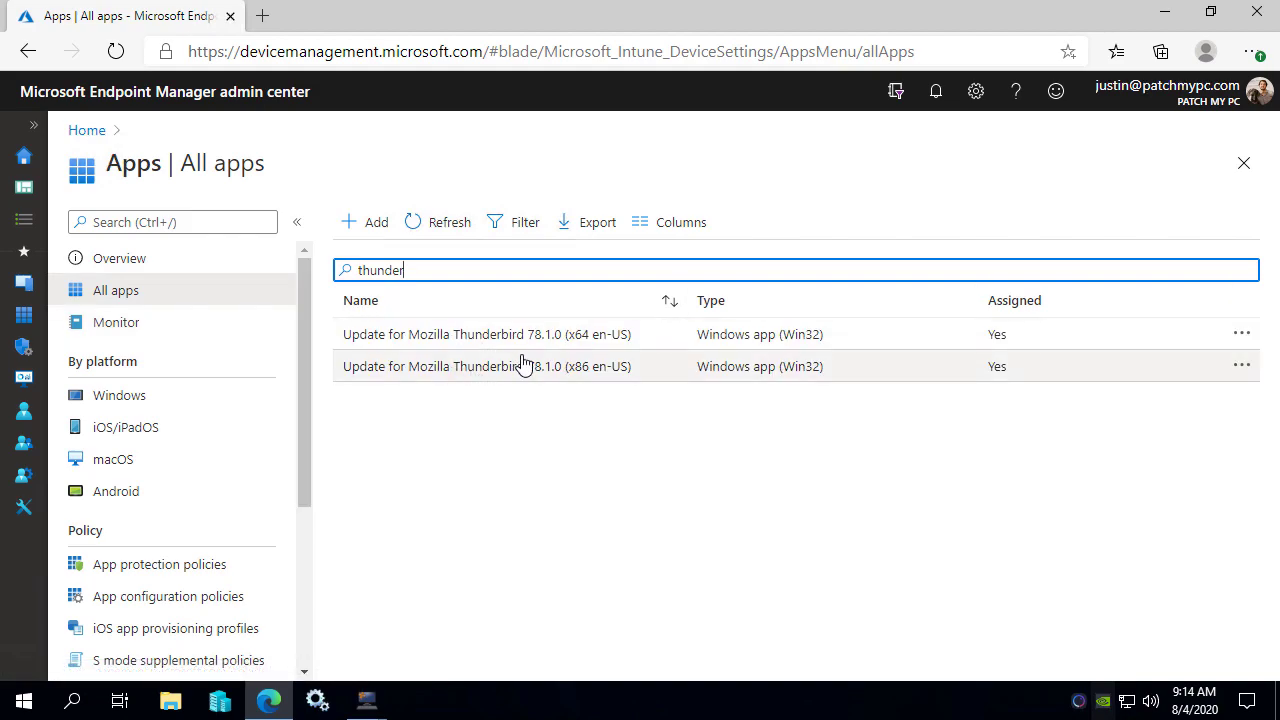
click(585, 338)
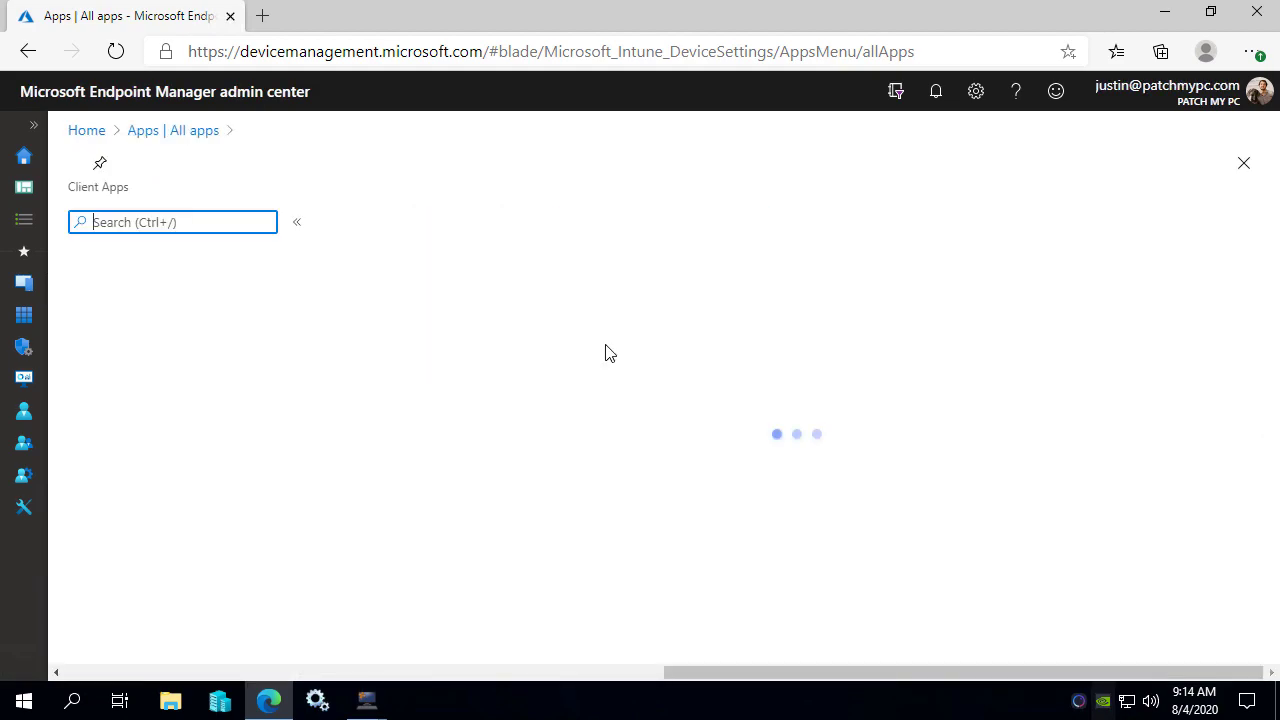
scroll(560, 375, down, 1)
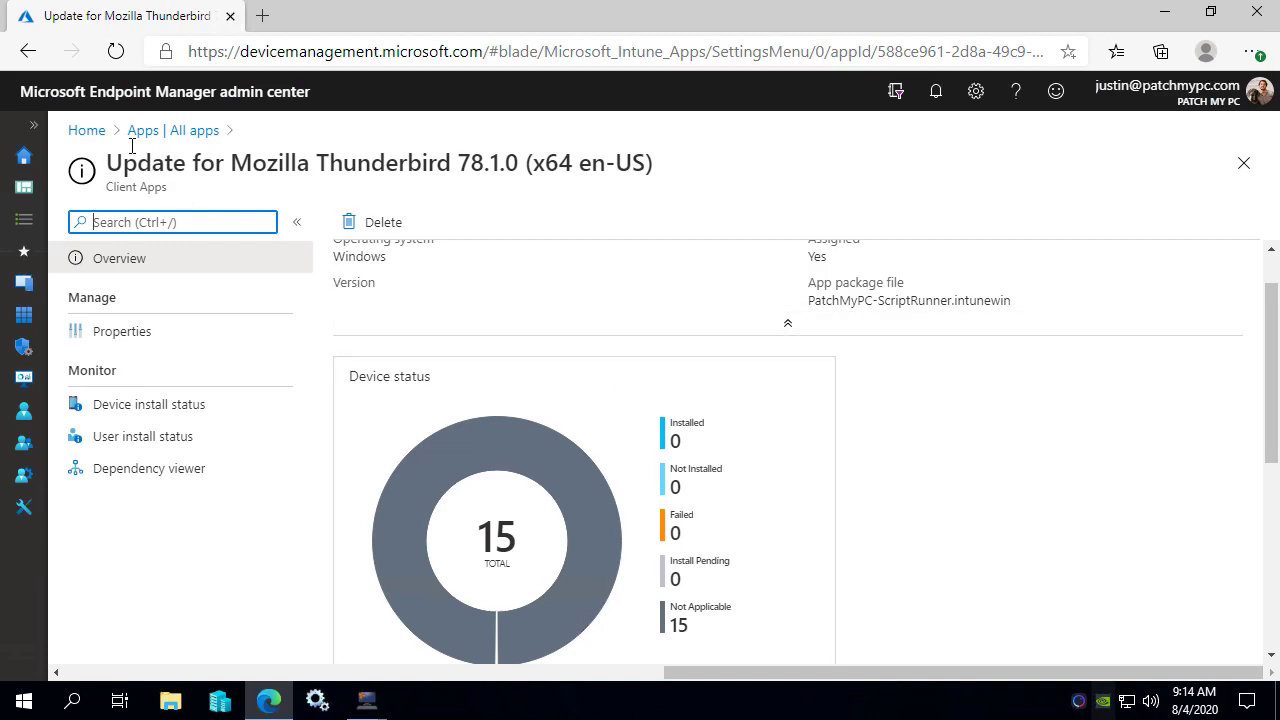
click(28, 51)
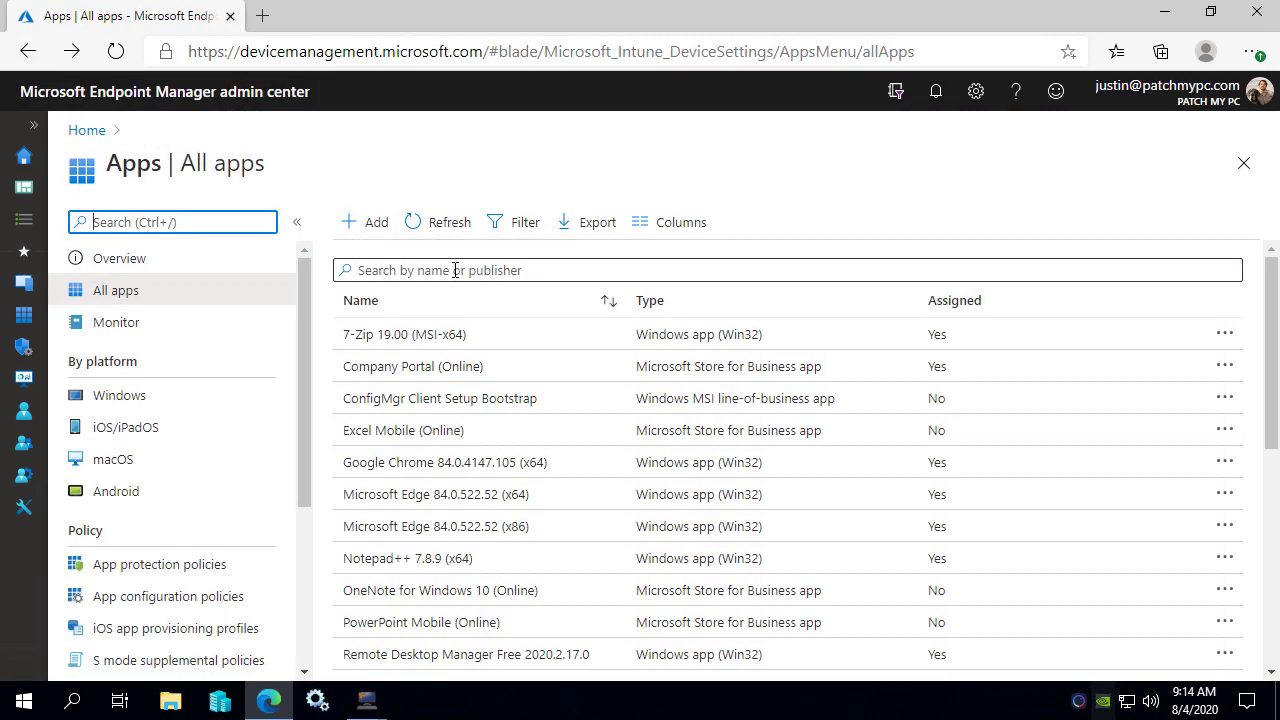
Step: Confirm the Thunderbird x86 update shows 3 installs pending, then return to the thunder-filtered apps
click(455, 270)
text(thunder)
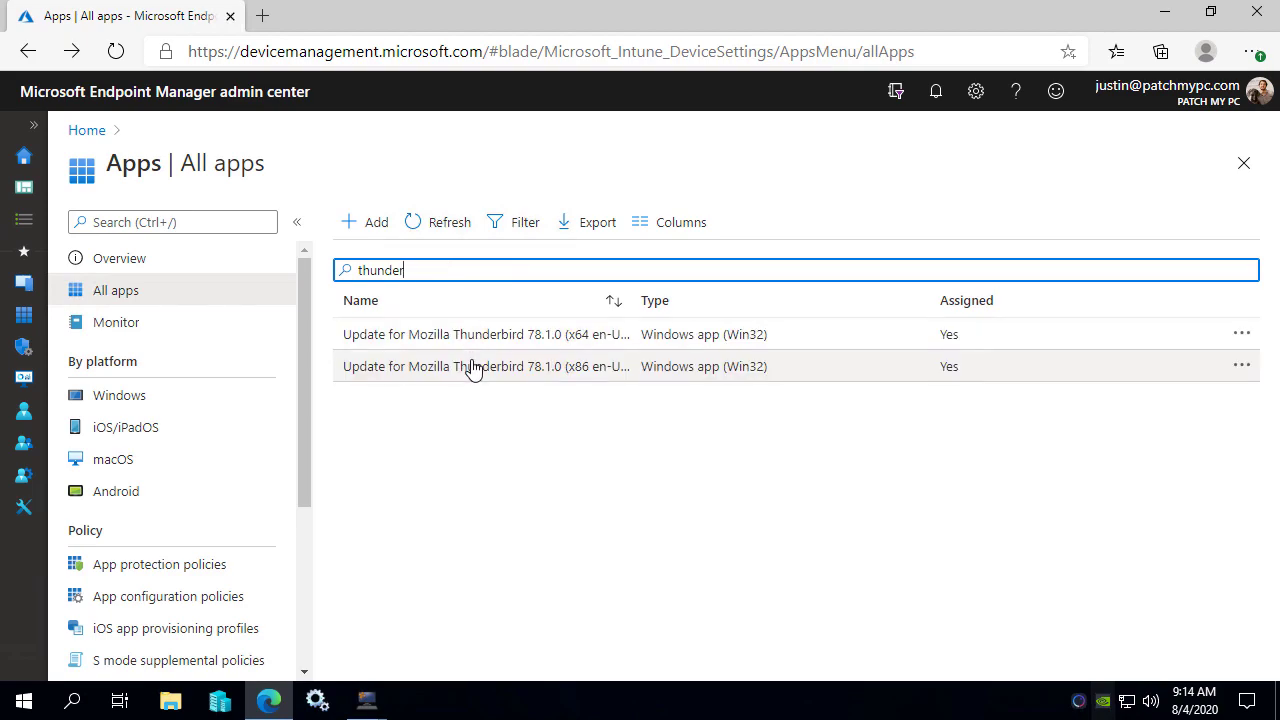
click(472, 368)
scroll(757, 371, down, 3)
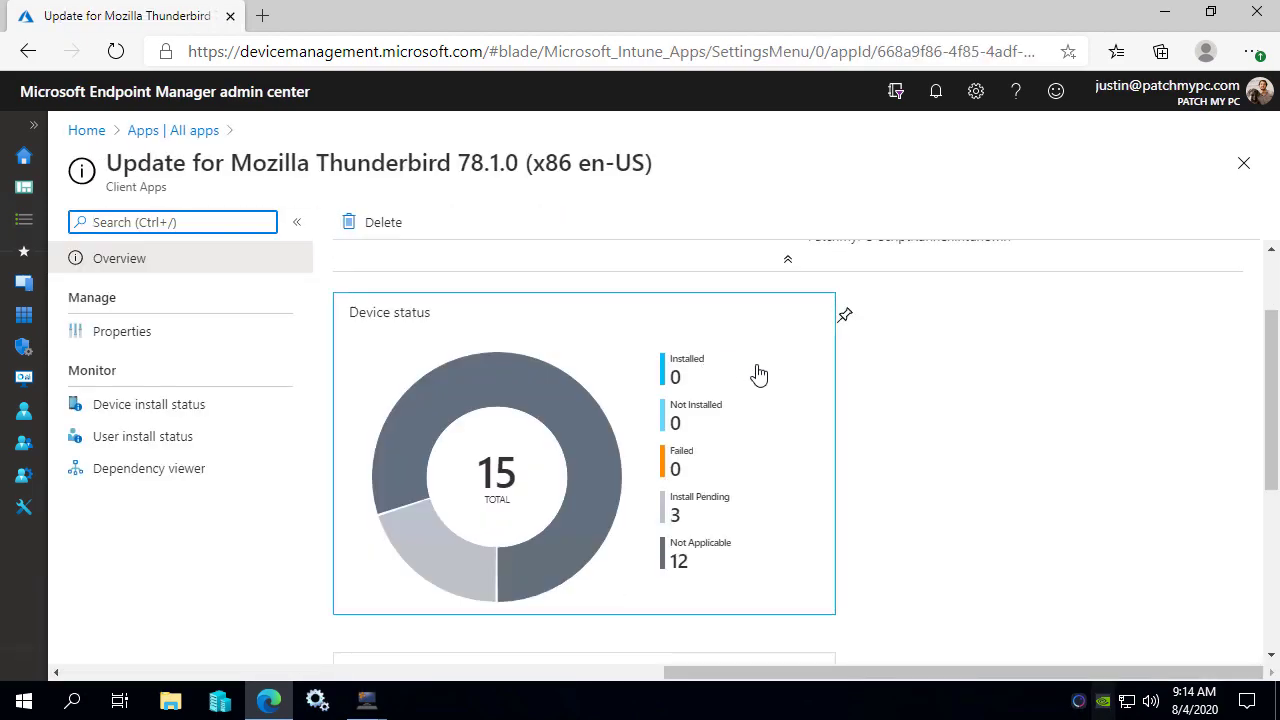
key(ctrl+2)
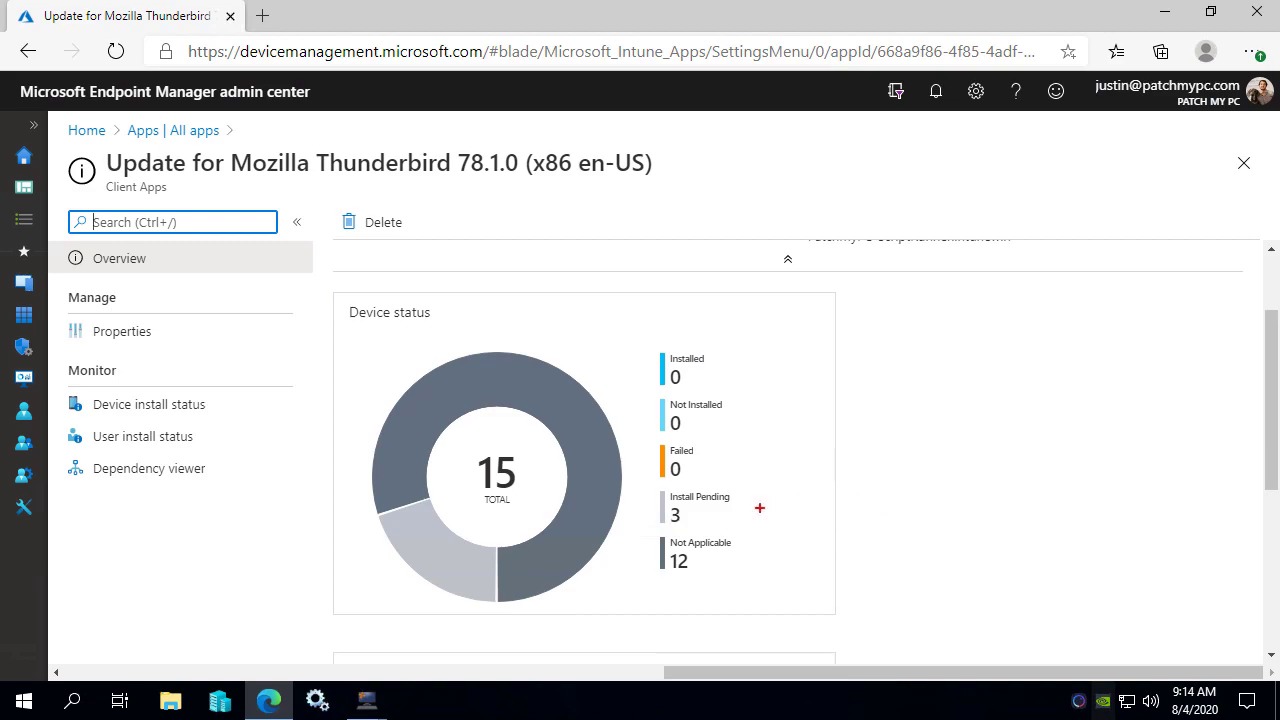
mouse_move(727, 519)
mouse_down()
mouse_move(795, 507)
mouse_move(840, 531)
mouse_up()
key(Escape)
click(189, 132)
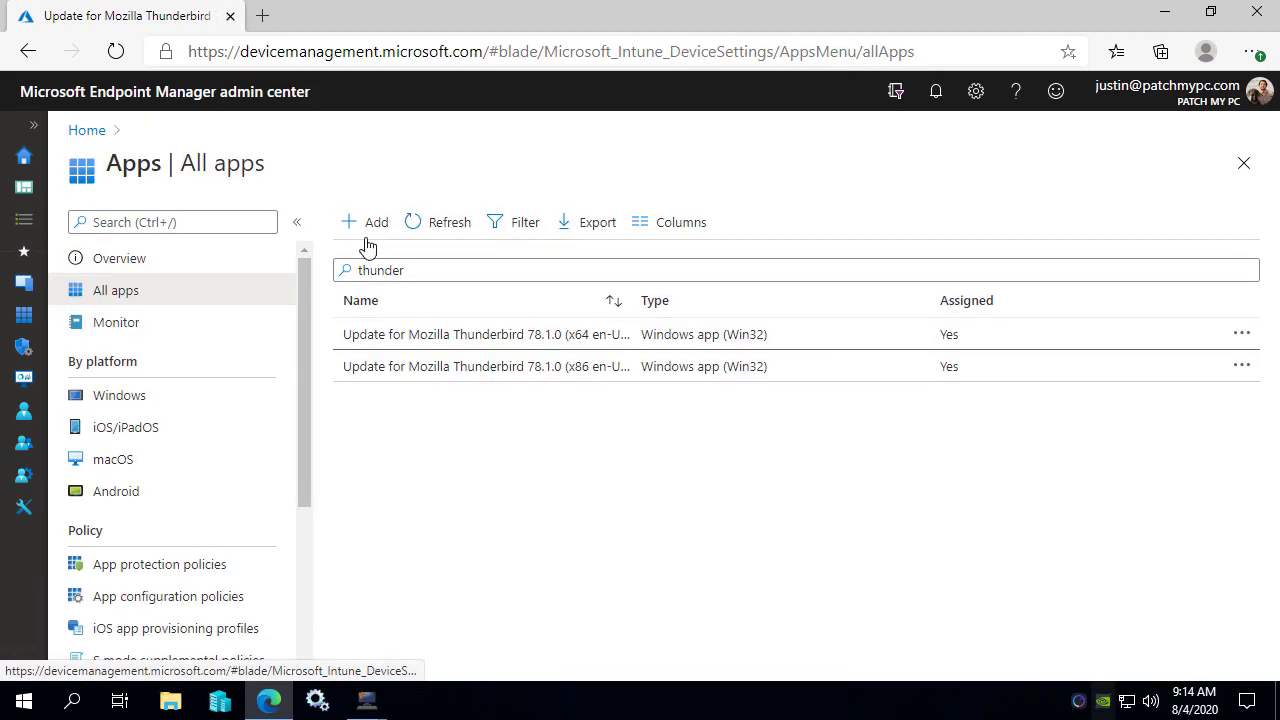
Step: Clear the search, open the Update for 7-Zip 19.00 (EXE-x86) overview, then bring Intune Application Manager forward
double_click(436, 265)
key(BackSpace)
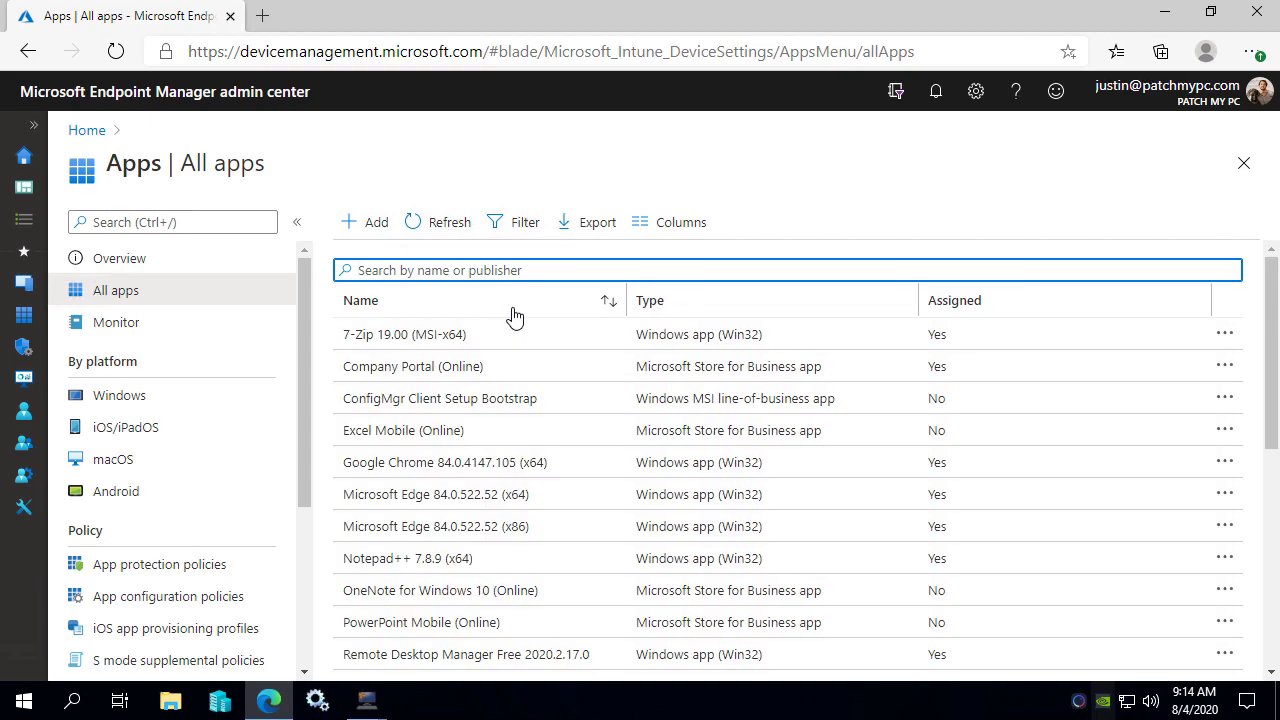
scroll(513, 316, down, 3)
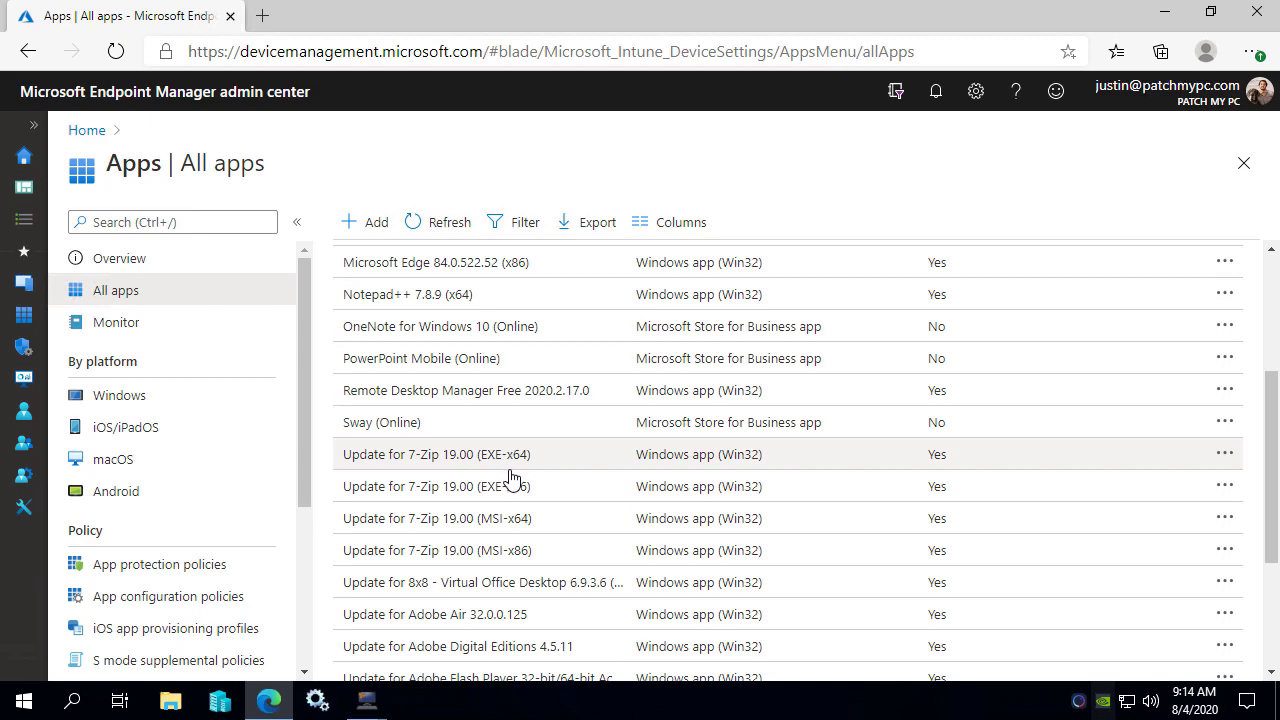
click(489, 497)
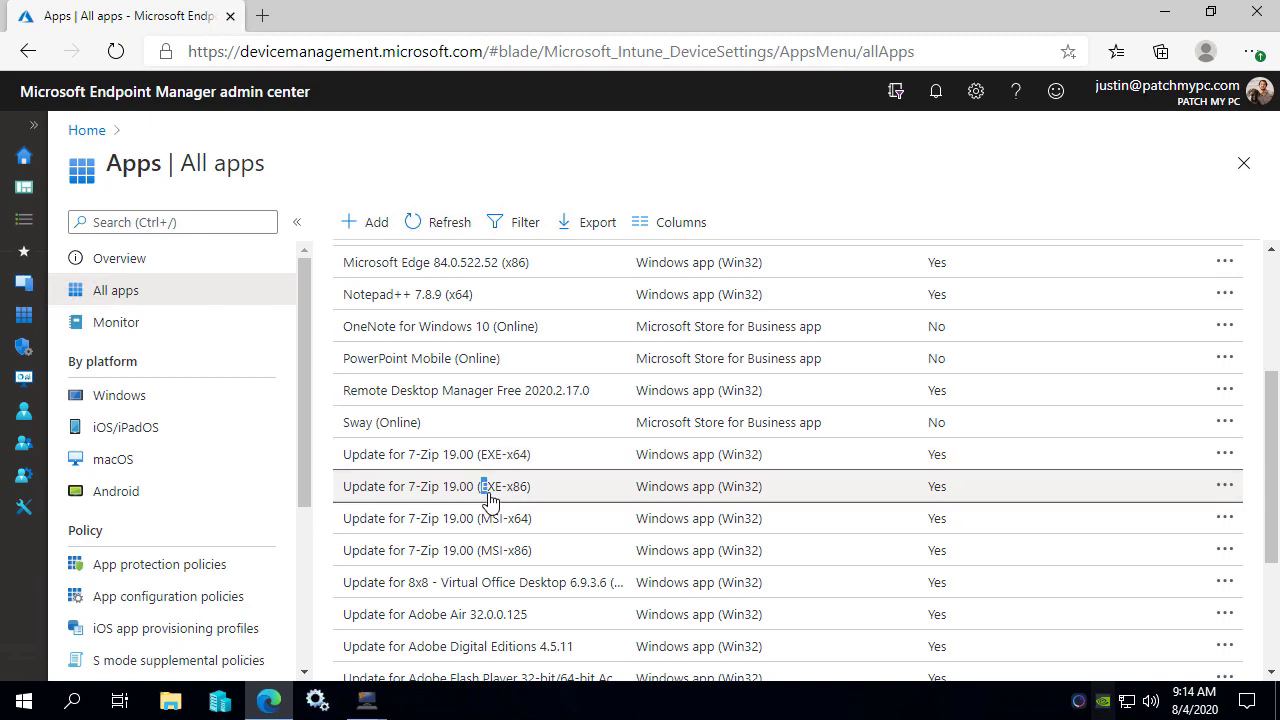
click(424, 493)
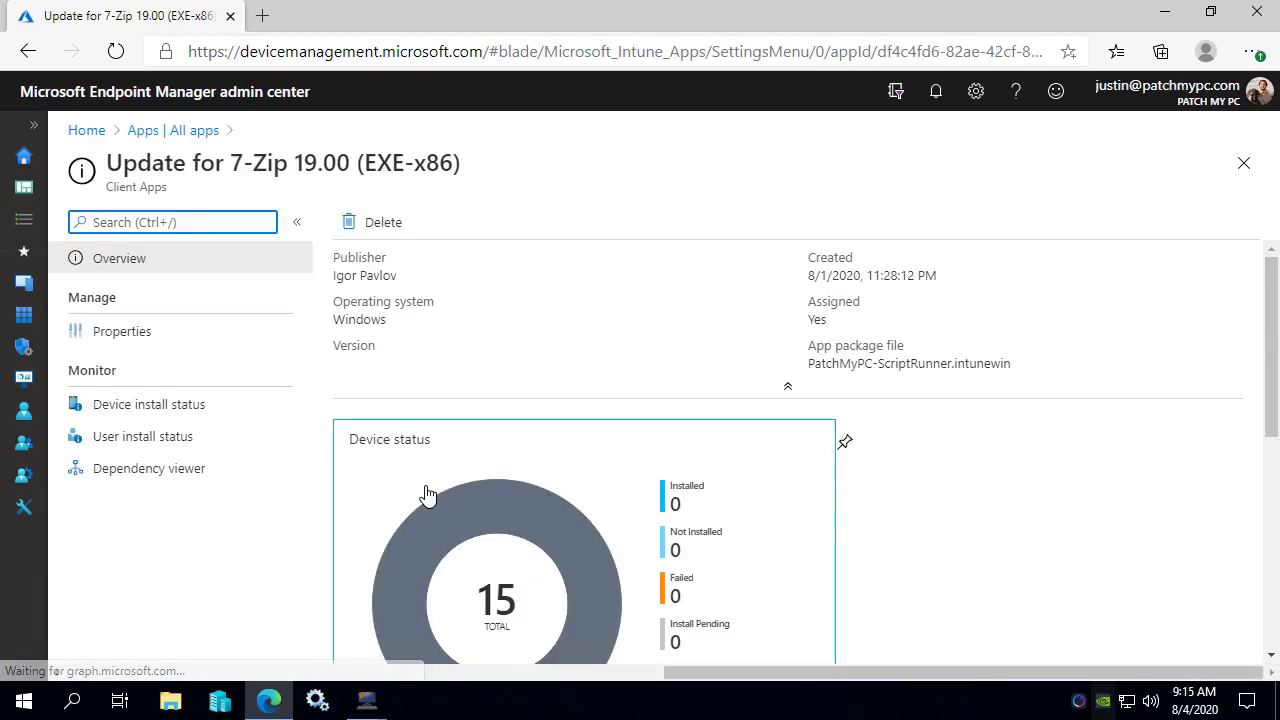
click(366, 700)
click(413, 629)
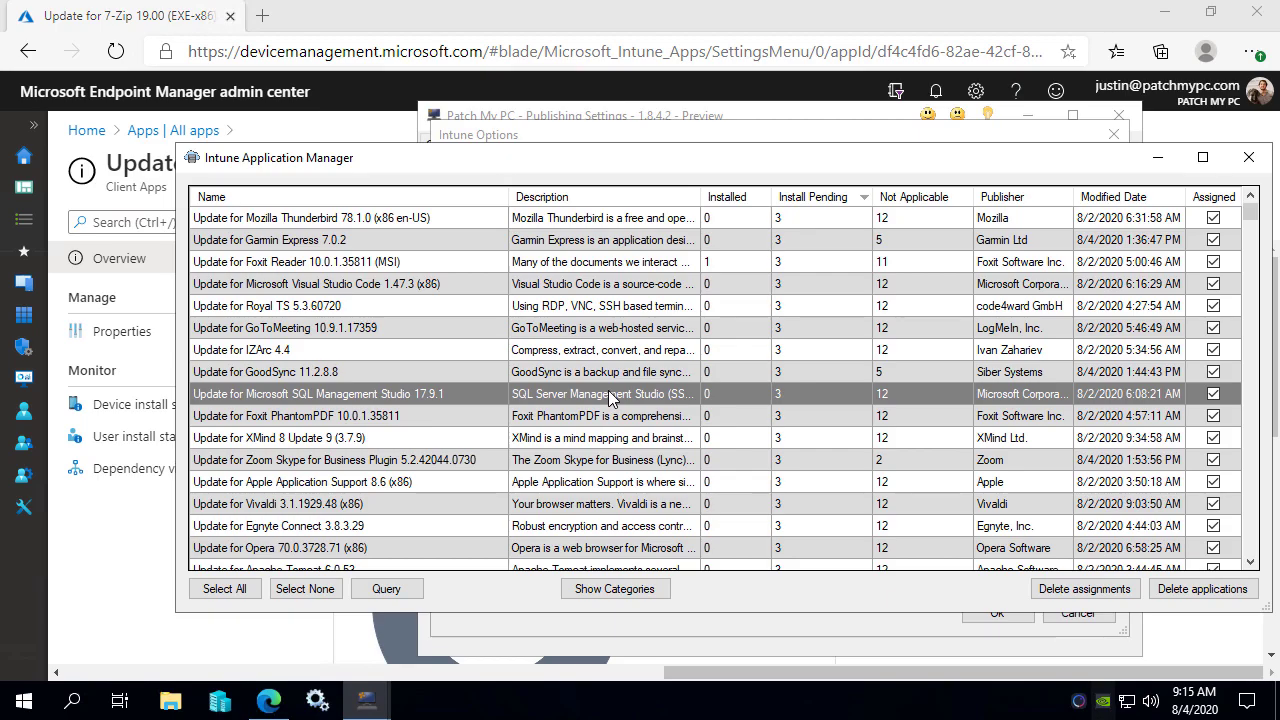
Step: Scroll through the pending-sorted update apps from Thunderbird x86 down, then close Intune Application Manager
click(726, 220)
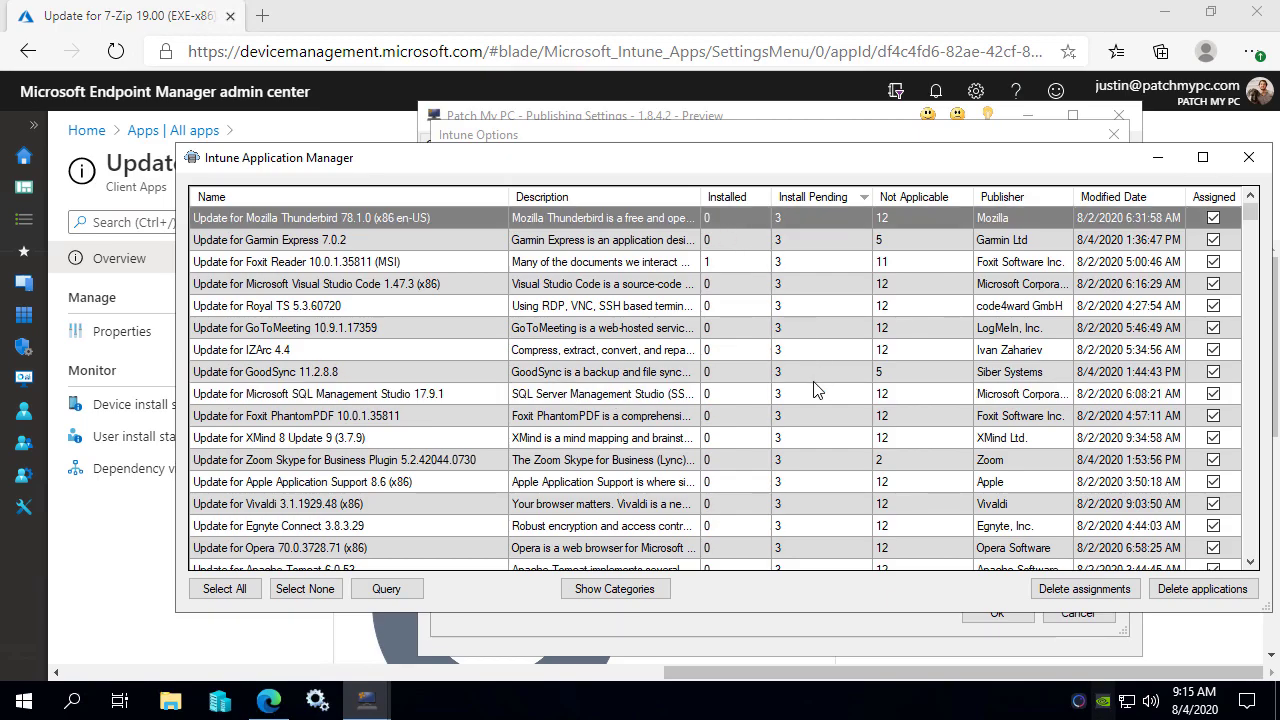
scroll(812, 440, down, 5)
scroll(810, 478, down, 5)
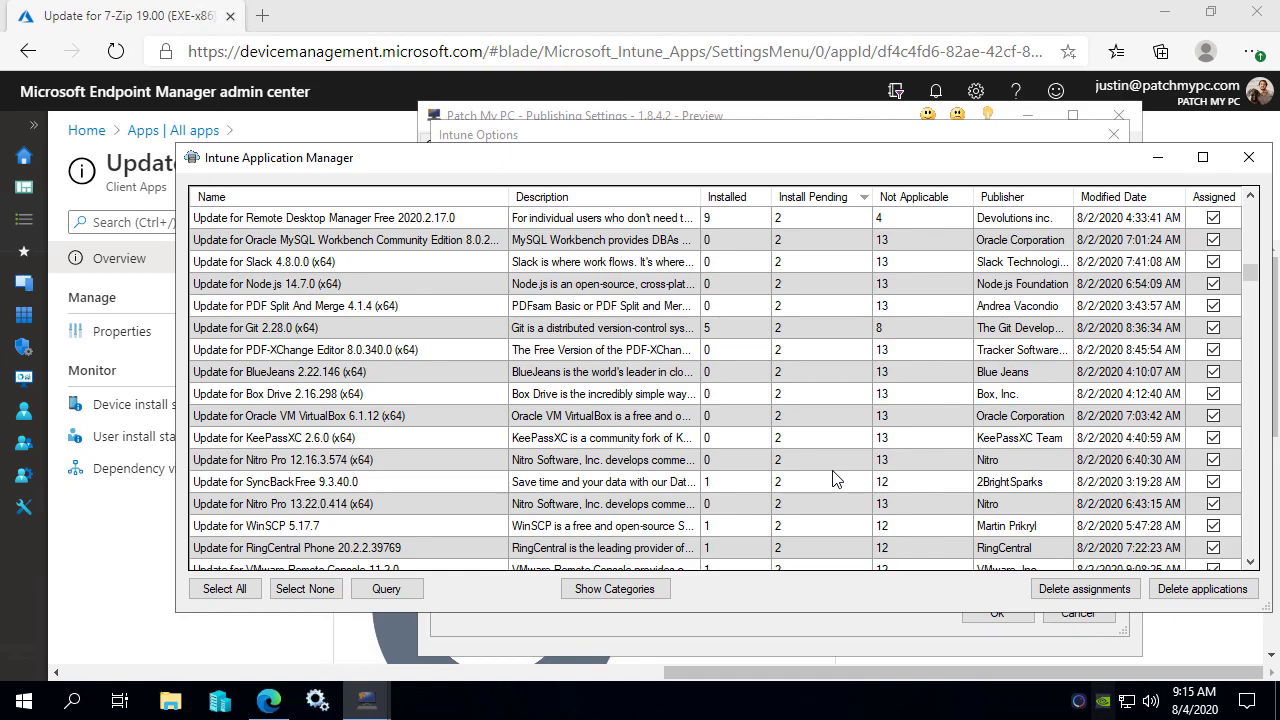
scroll(809, 451, down, 10)
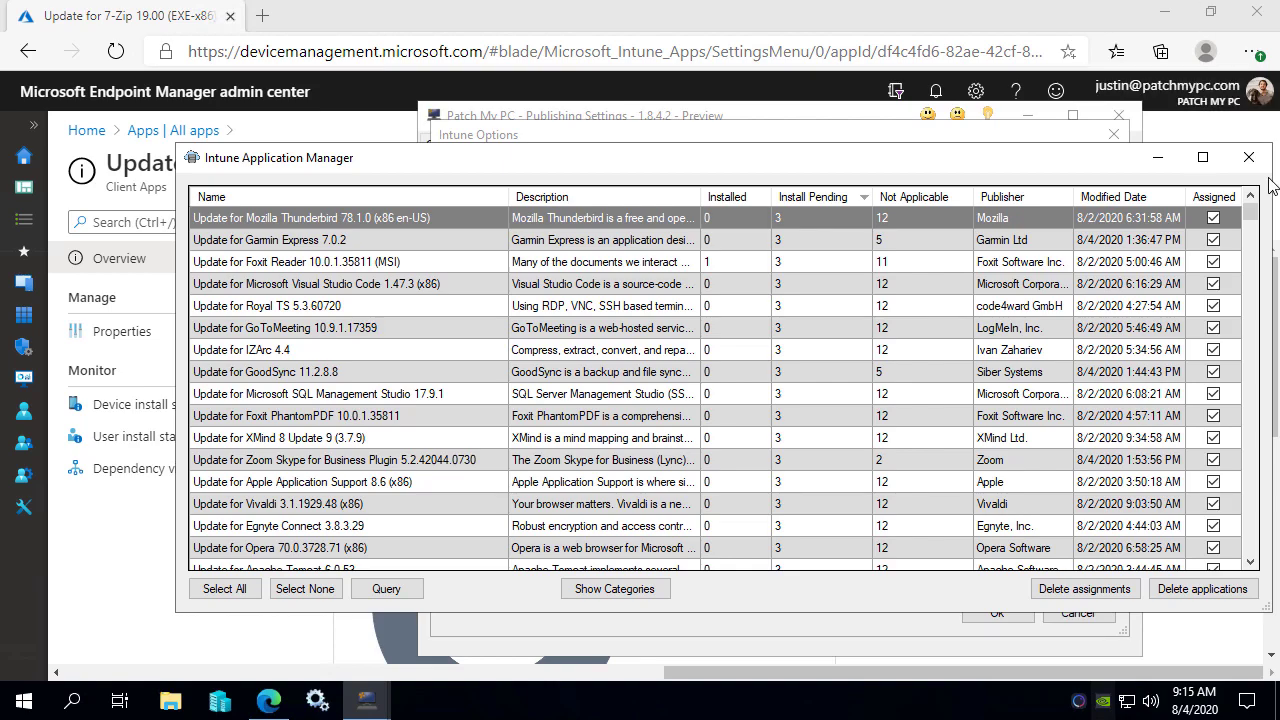
click(1248, 157)
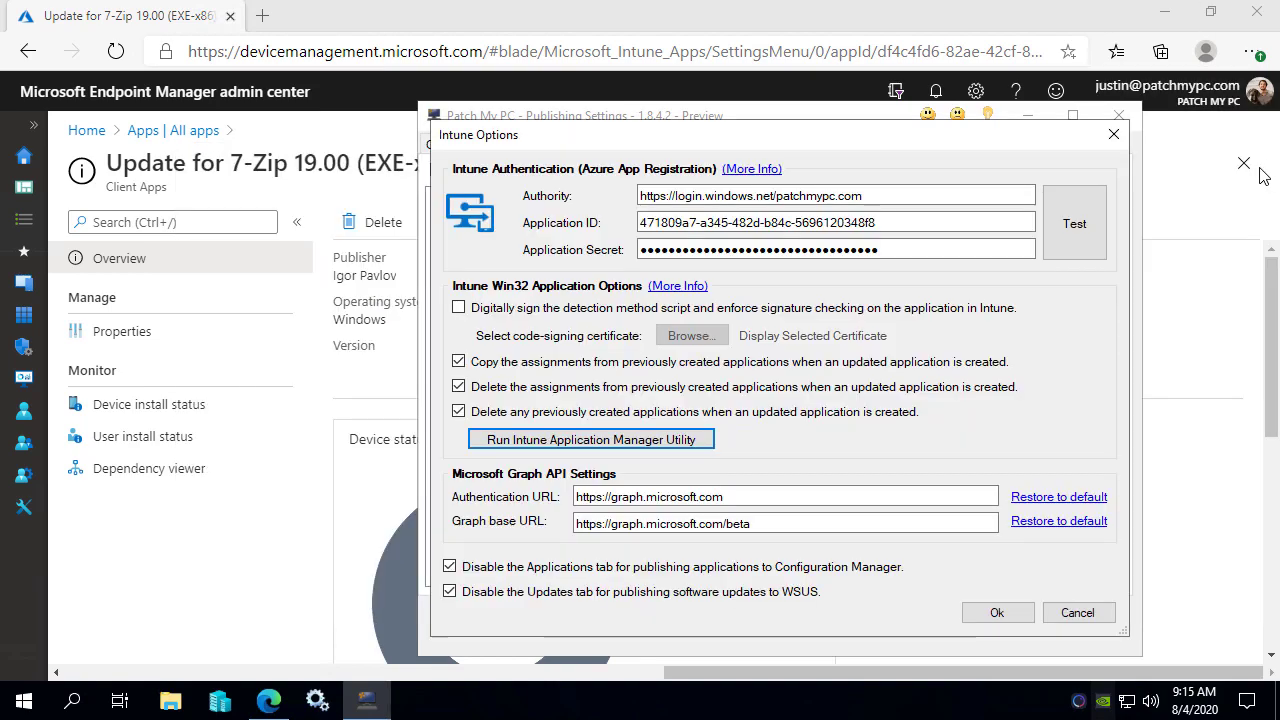
Step: Close Intune Options and return to the Update for 7-Zip 19.00 (EXE-x86) overview in Endpoint Manager
click(1116, 138)
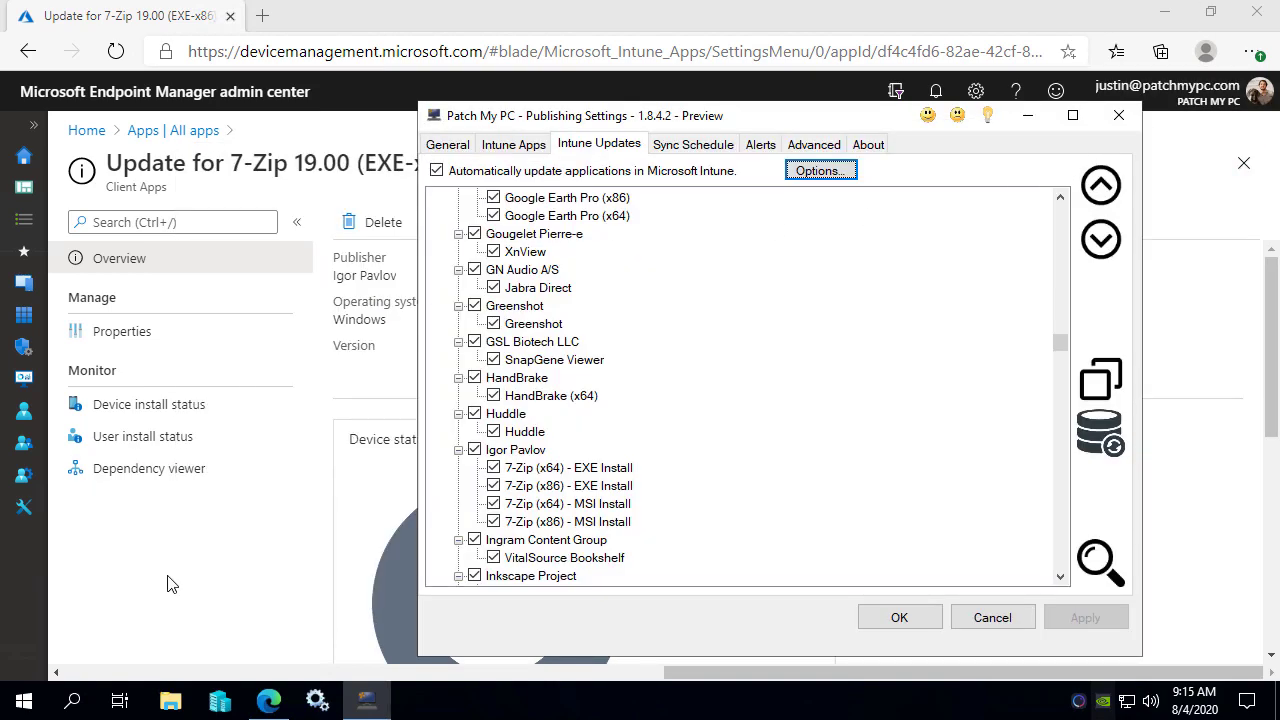
click(150, 520)
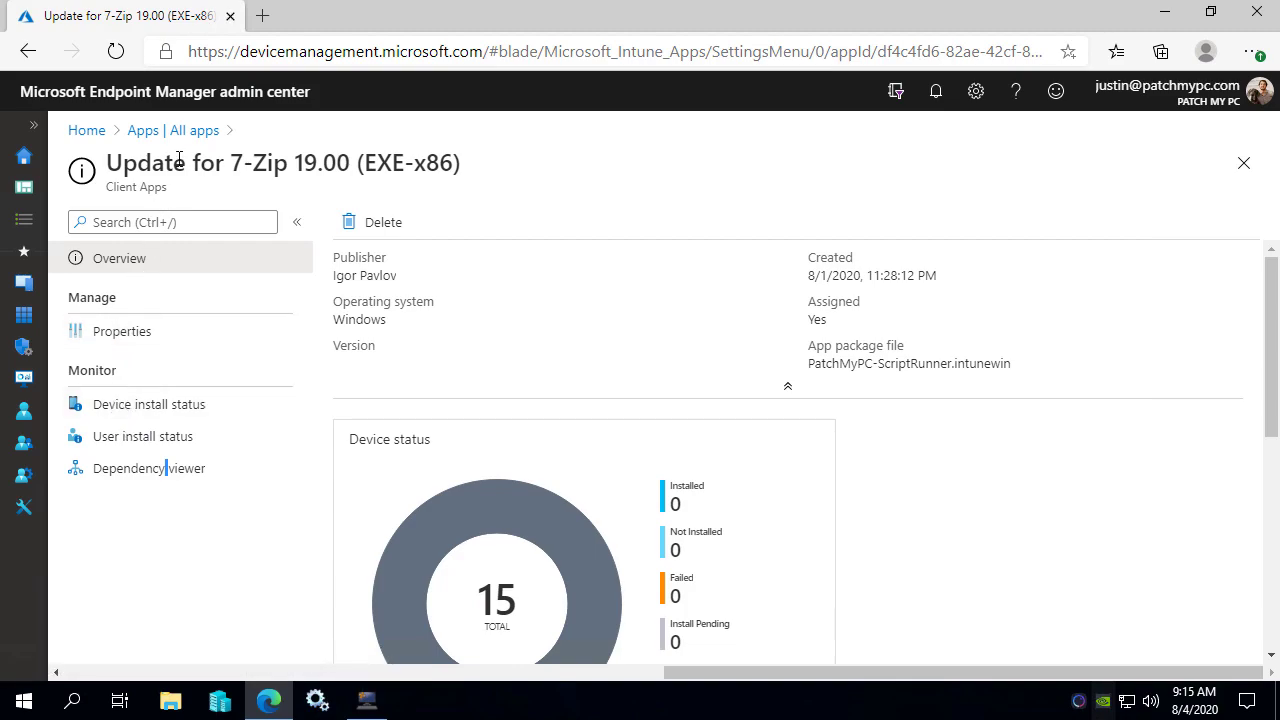